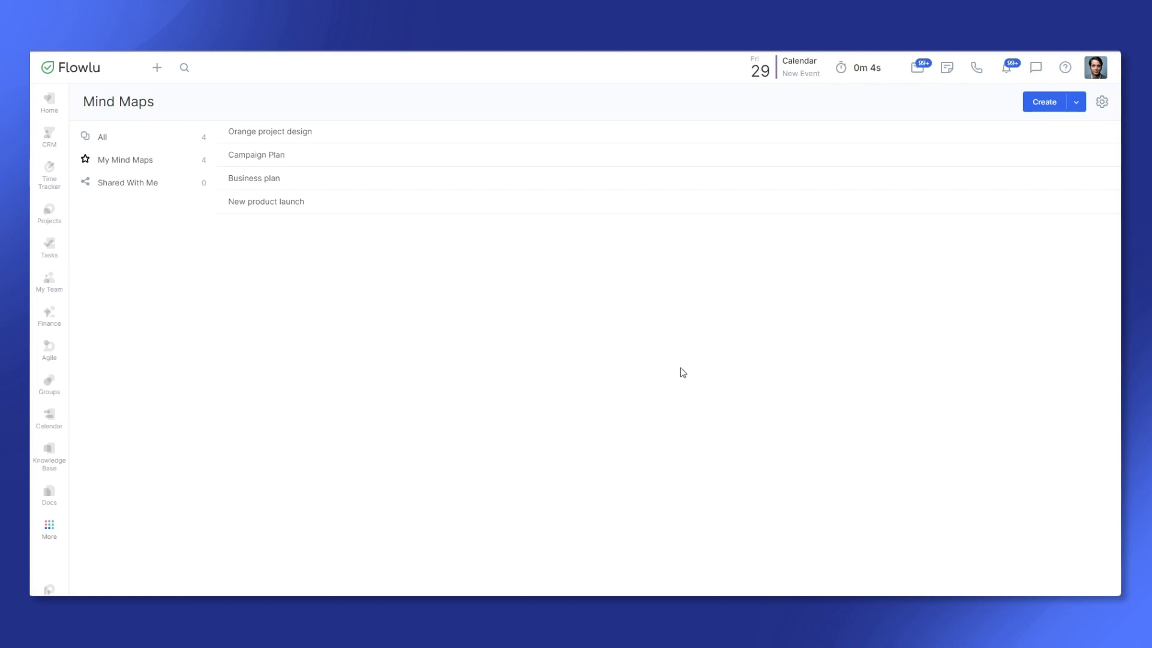
left_click(1096, 69)
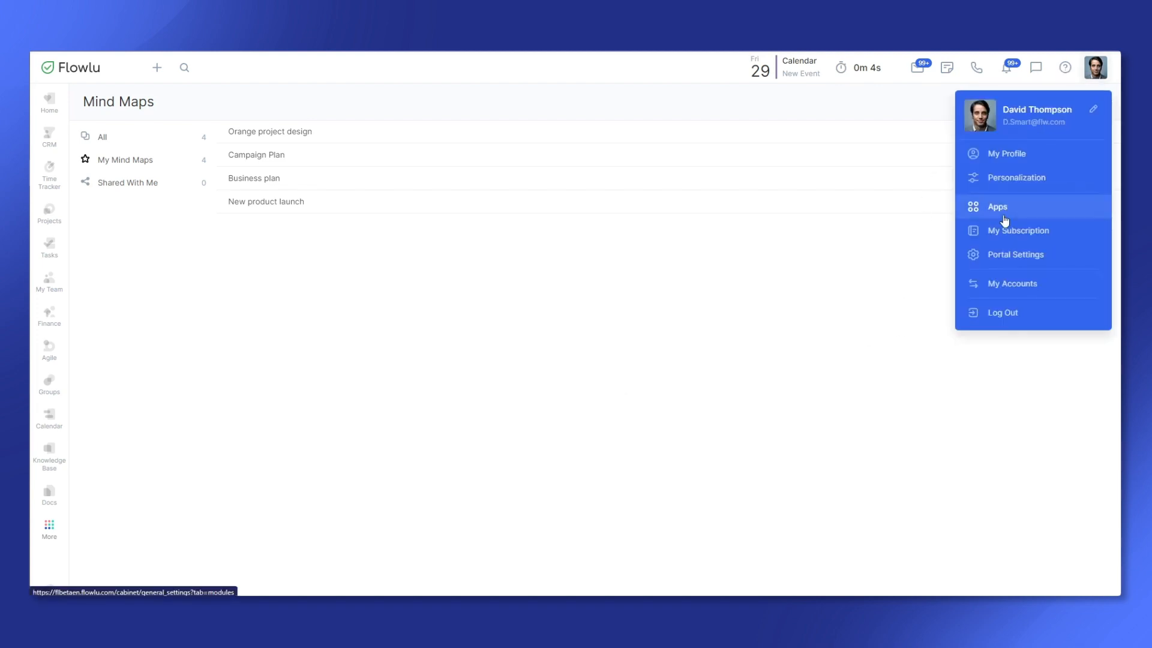
left_click(1095, 69)
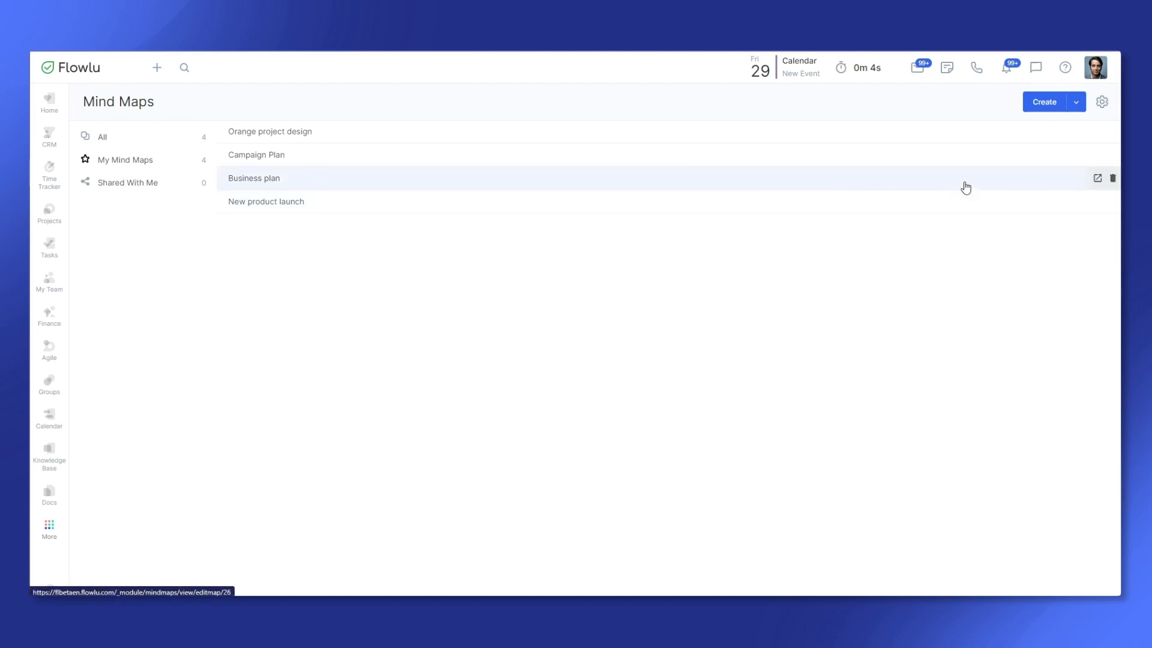
Create a new mind map named "Digital Marketing" with access via external link enabled.
left_click(1041, 107)
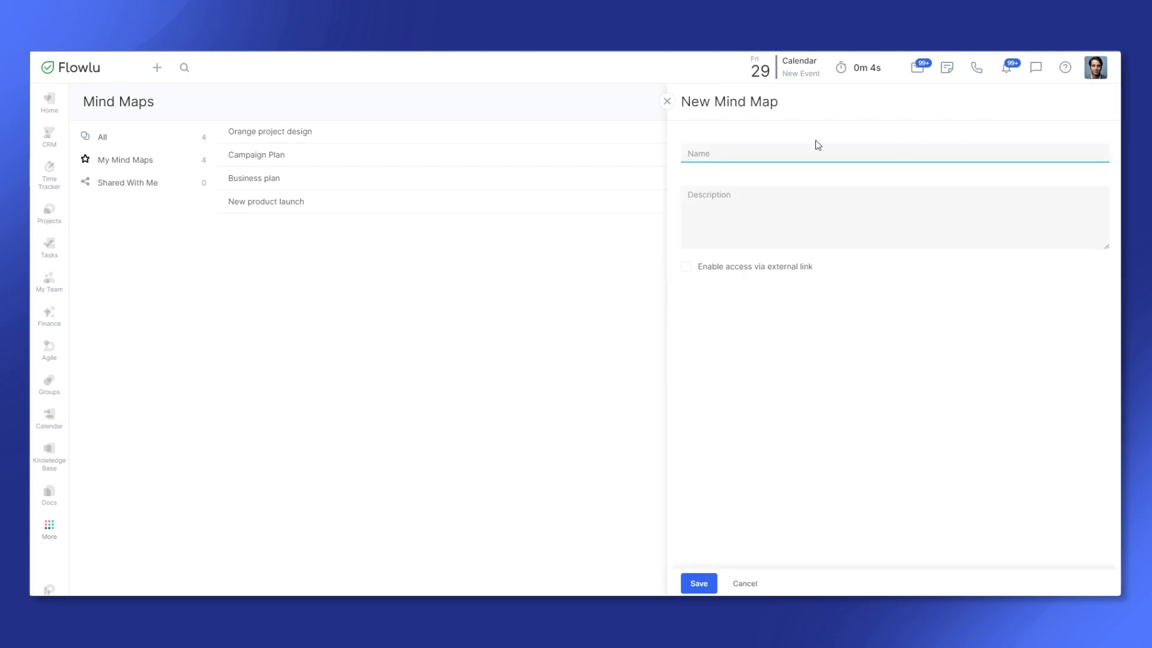
left_click(58, 207)
type("D")
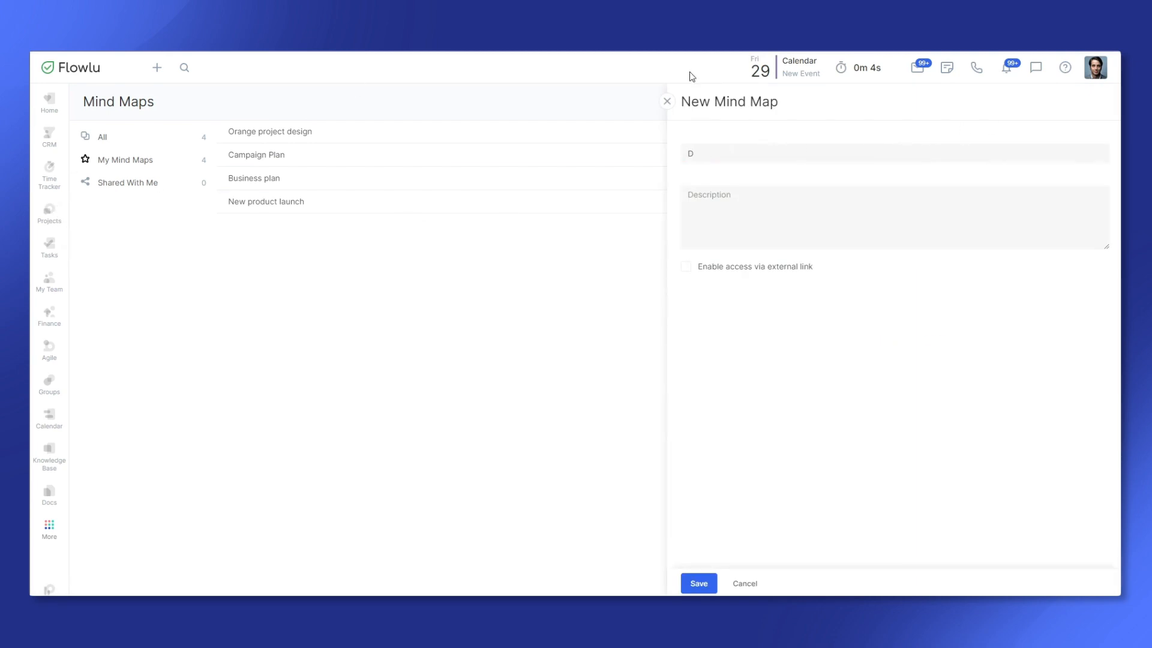
left_click(708, 158)
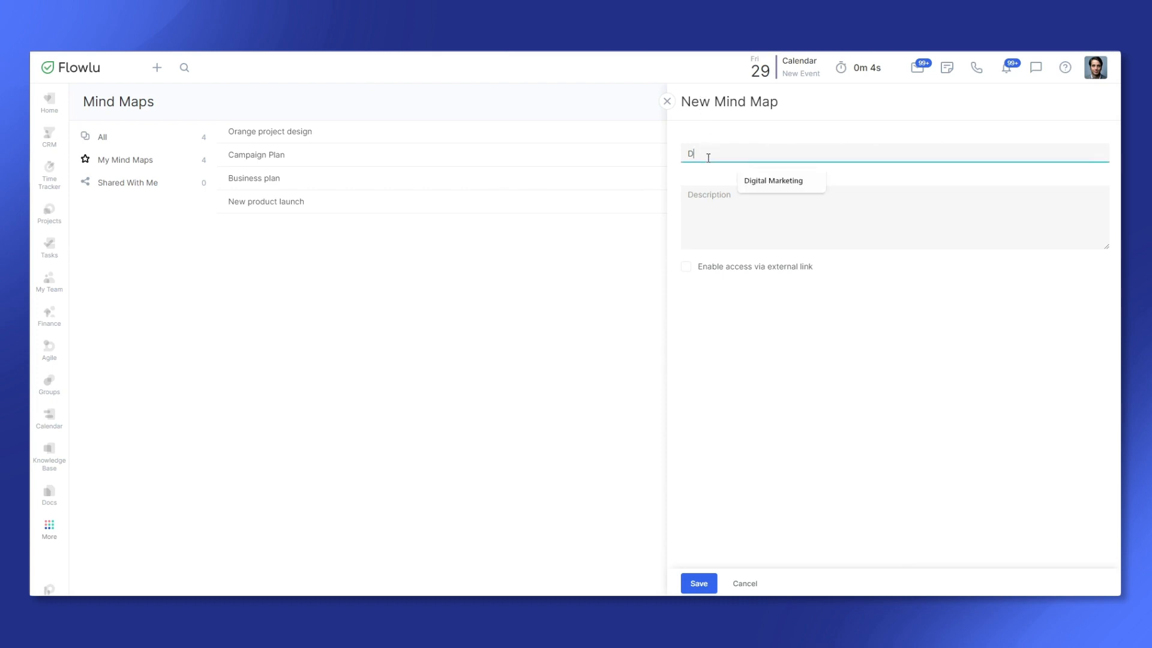
left_click(779, 182)
left_click(788, 193)
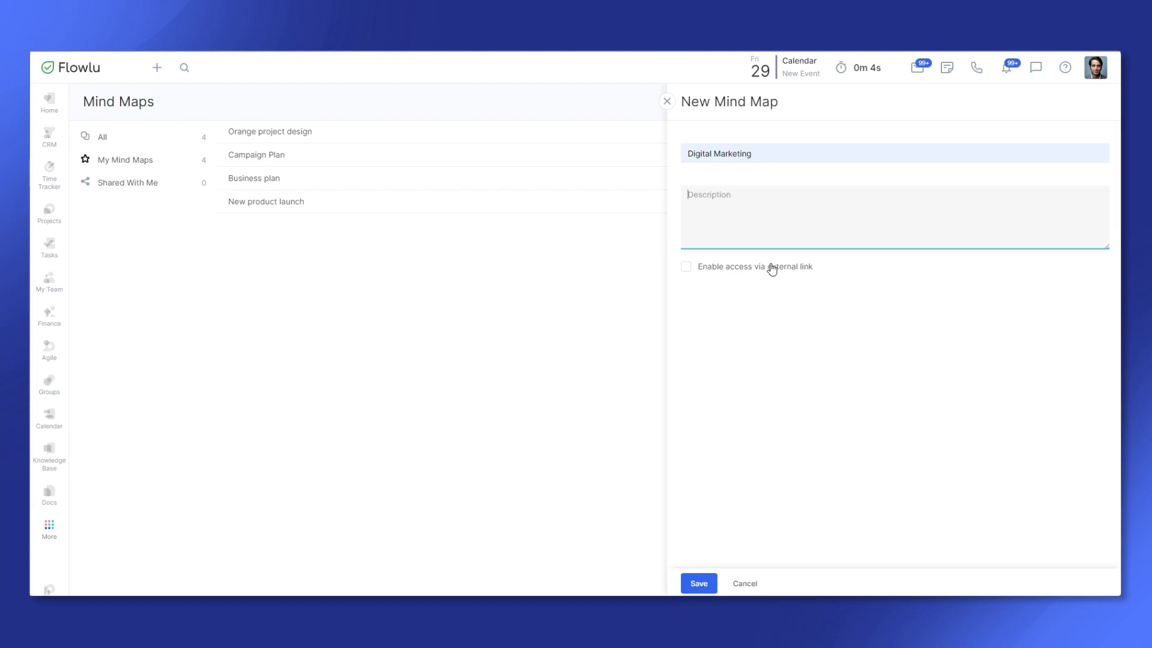
left_click(751, 267)
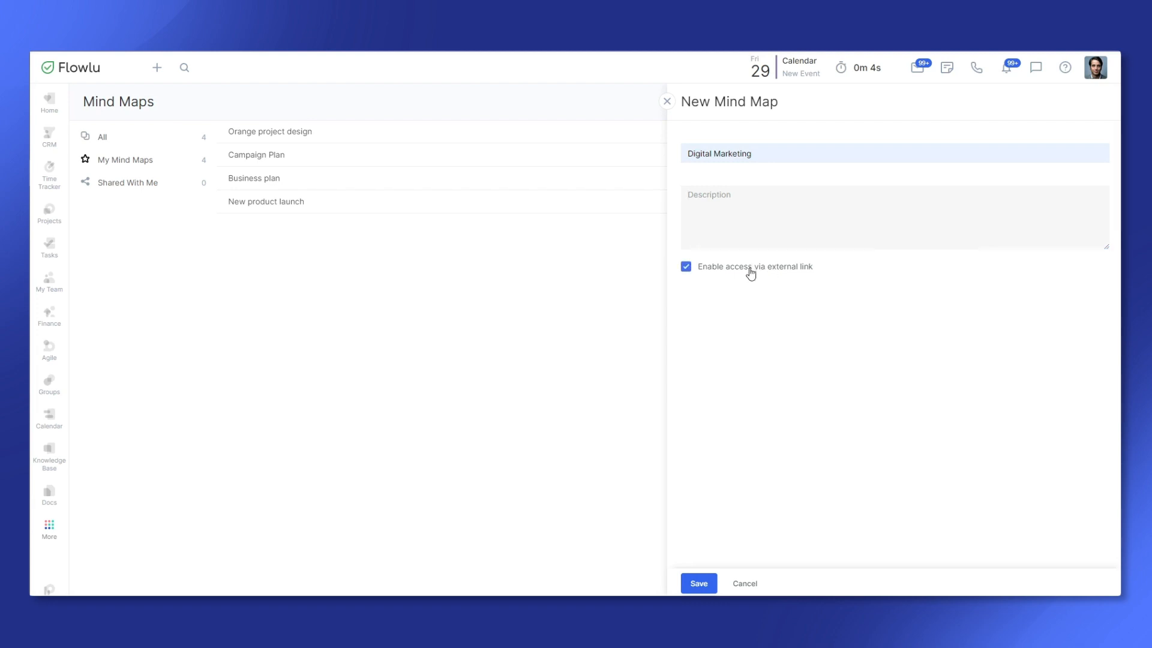
left_click(700, 585)
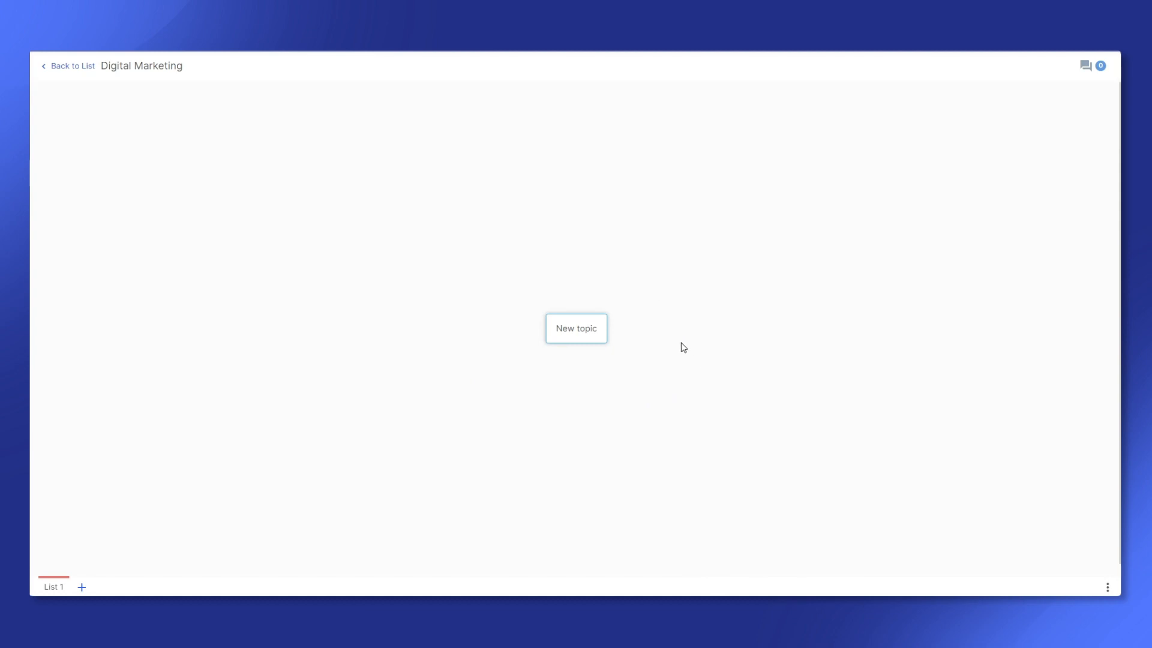
Rename the central topic of the mind map as "Digital Marketing".
double_click(584, 331)
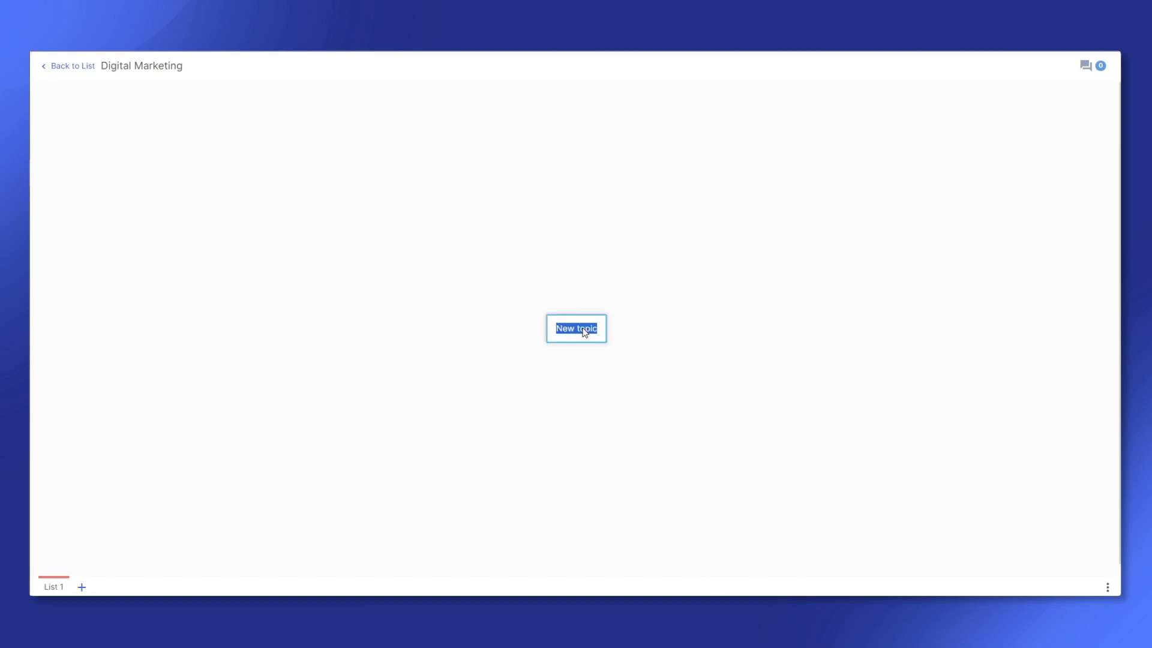
type("Digital Marketing")
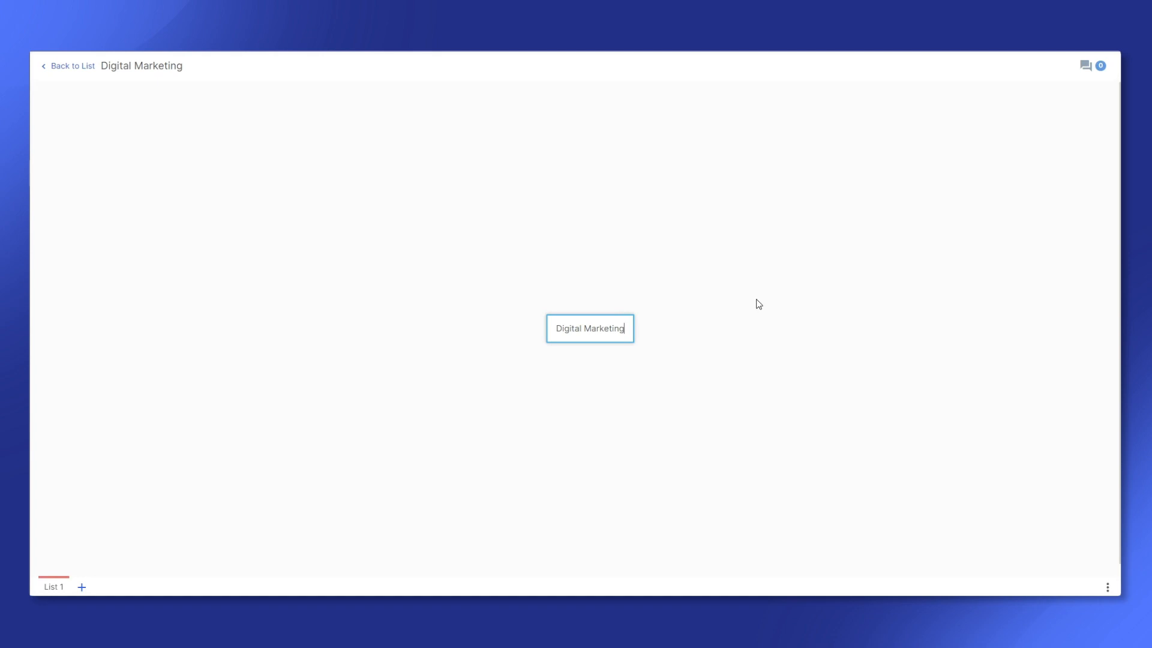
left_click(716, 277)
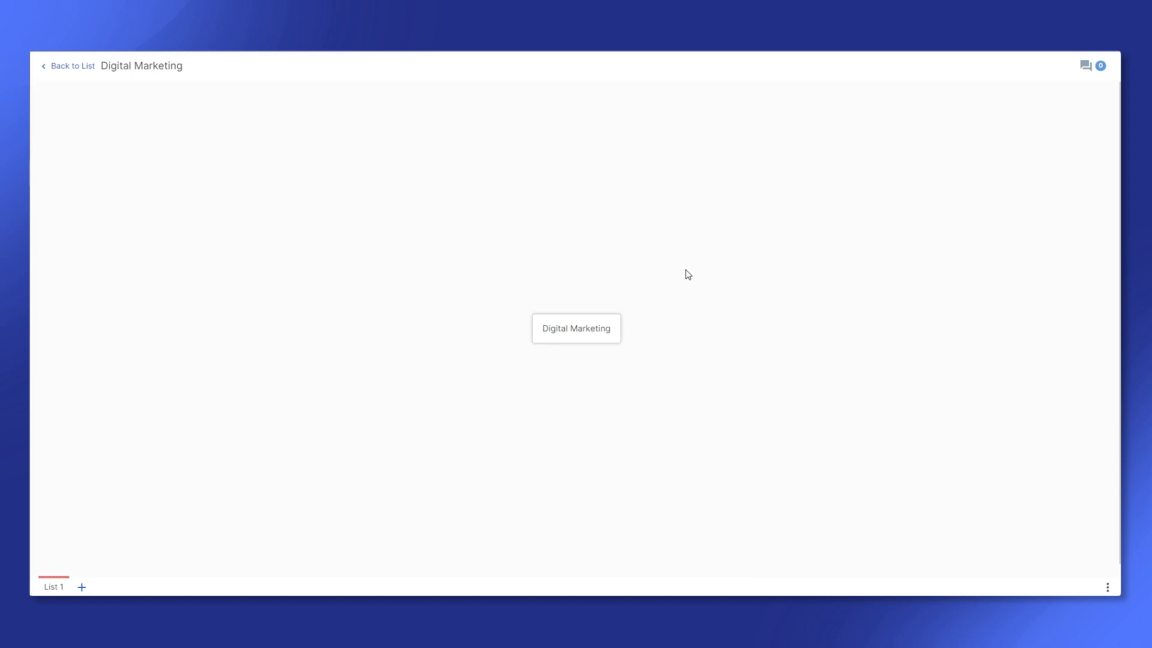
Add a floating topic named "Social Media" above and to the right of the central topic.
double_click(691, 277)
type("Social Media")
left_click(750, 340)
Add a floating topic named "SEO" and attach it to the Digital Marketing central topic.
double_click(731, 351)
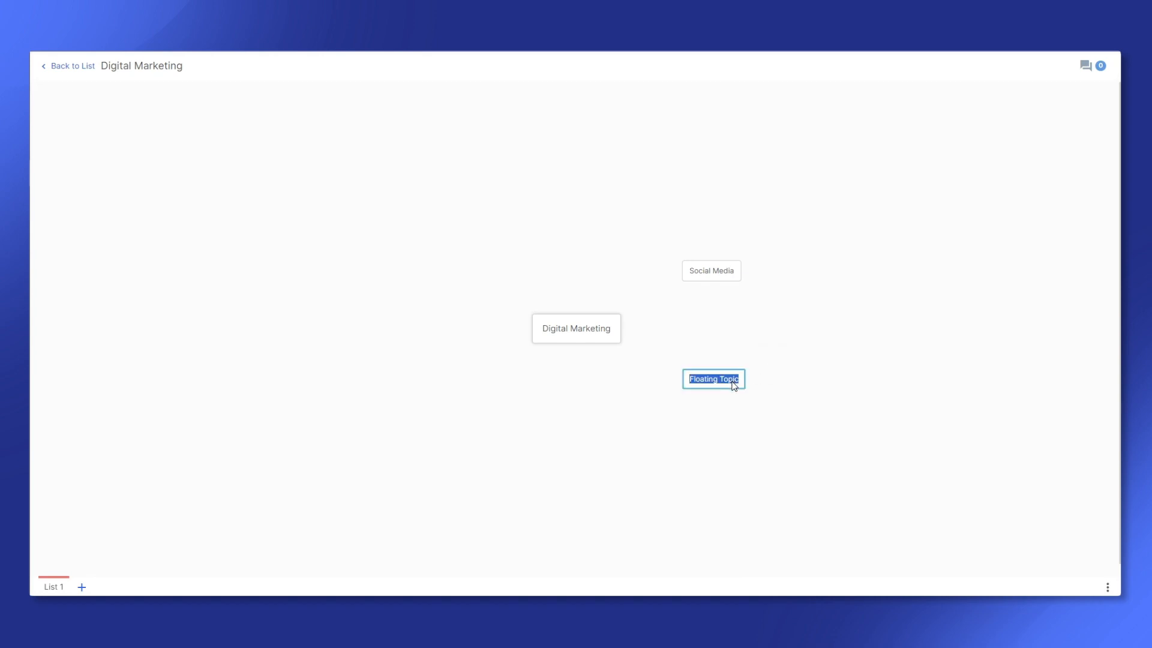
type("SEO")
left_click(732, 385)
left_click_drag(705, 377, 721, 330)
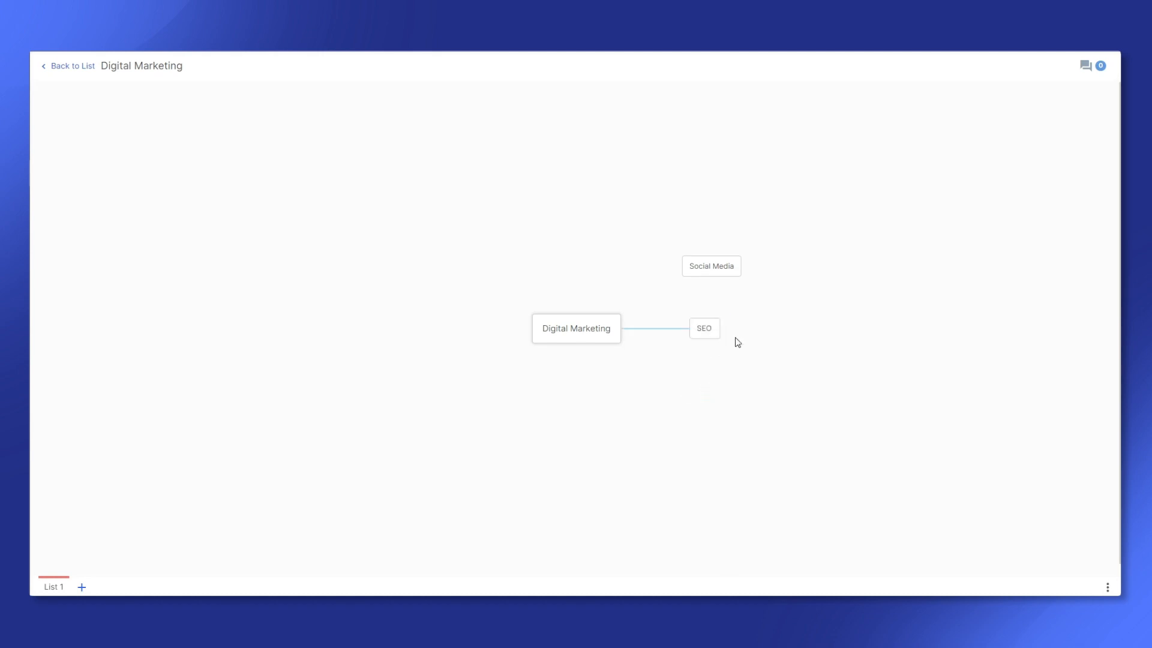
Add a floating topic named "Website Design" below the SEO topic.
double_click(713, 431)
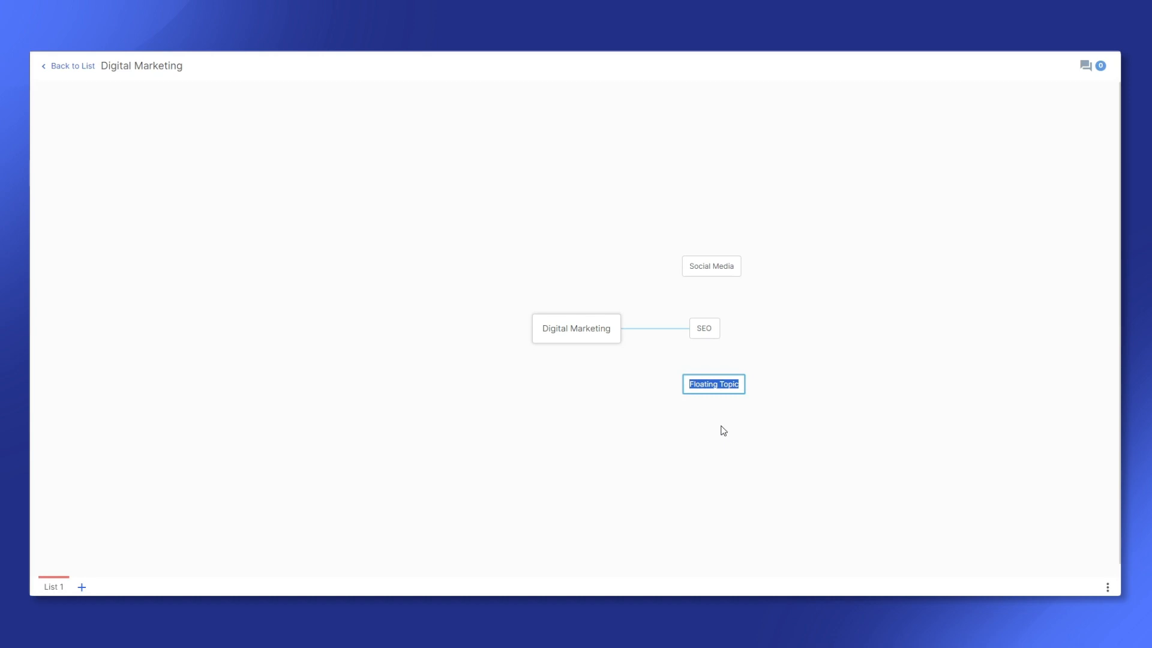
type("WEBSITE")
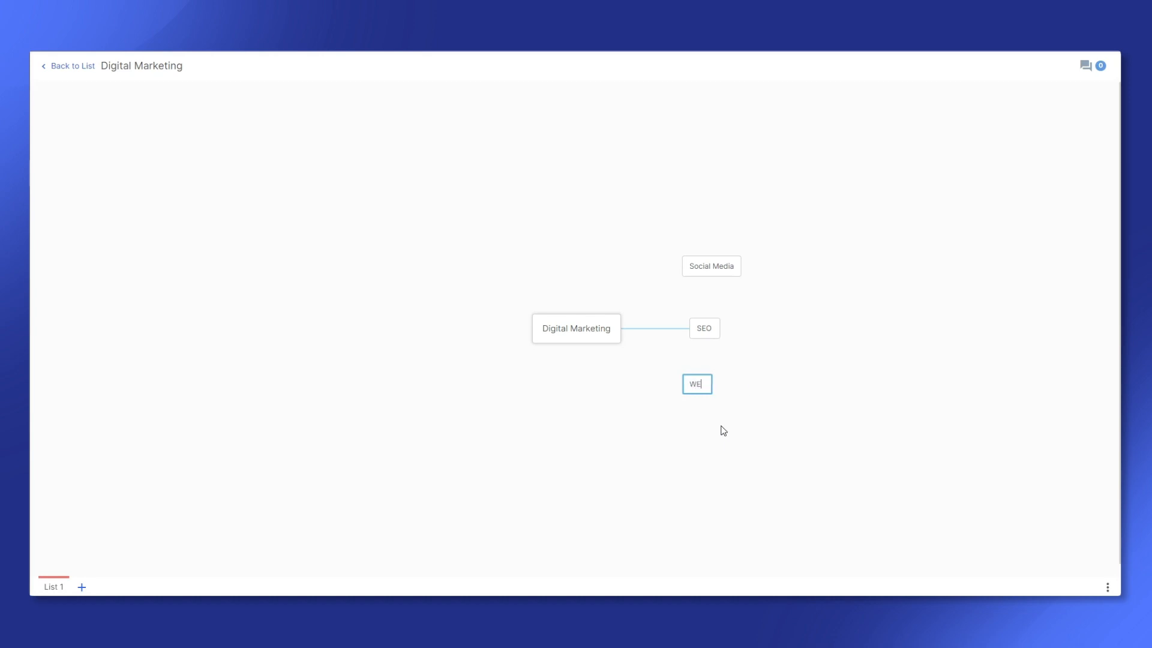
key("BackSpace")
key("BackSpace")
key("BackSpace")
key("BackSpace")
key("BackSpace")
key("BackSpace")
type("EBSITE")
key("BackSpace")
key("BackSpace")
key("BackSpace")
key("BackSpace")
key("BackSpace")
type("ebsite Design")
left_click(724, 454)
right_click(403, 247)
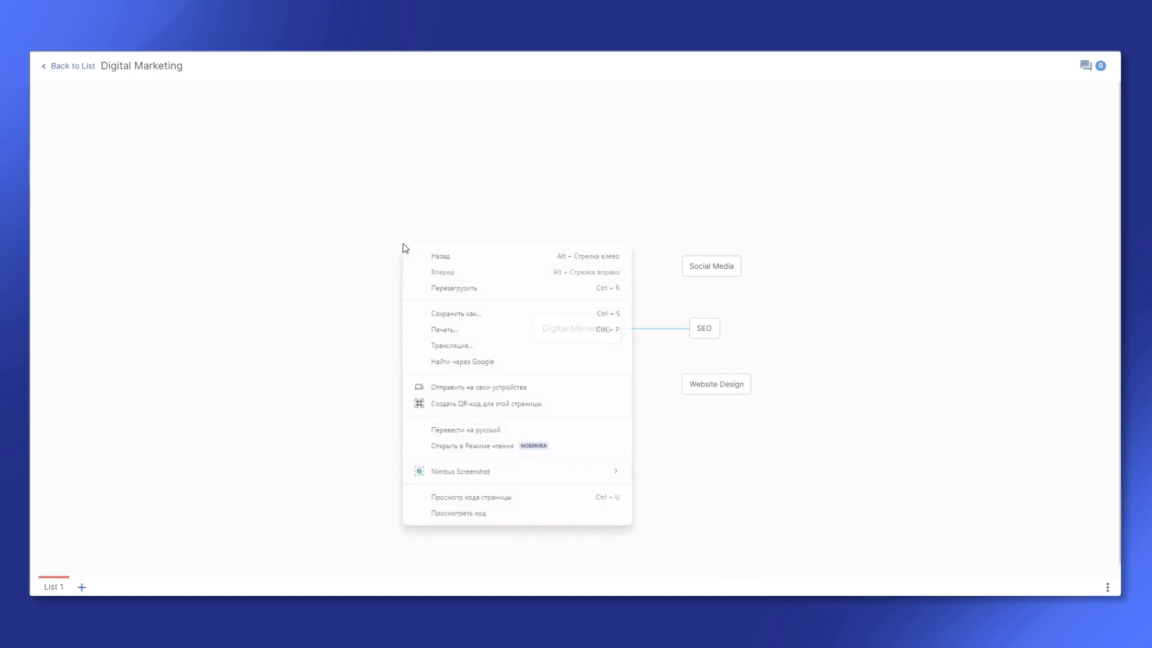
left_click(415, 226)
right_click(411, 257)
left_click(438, 249)
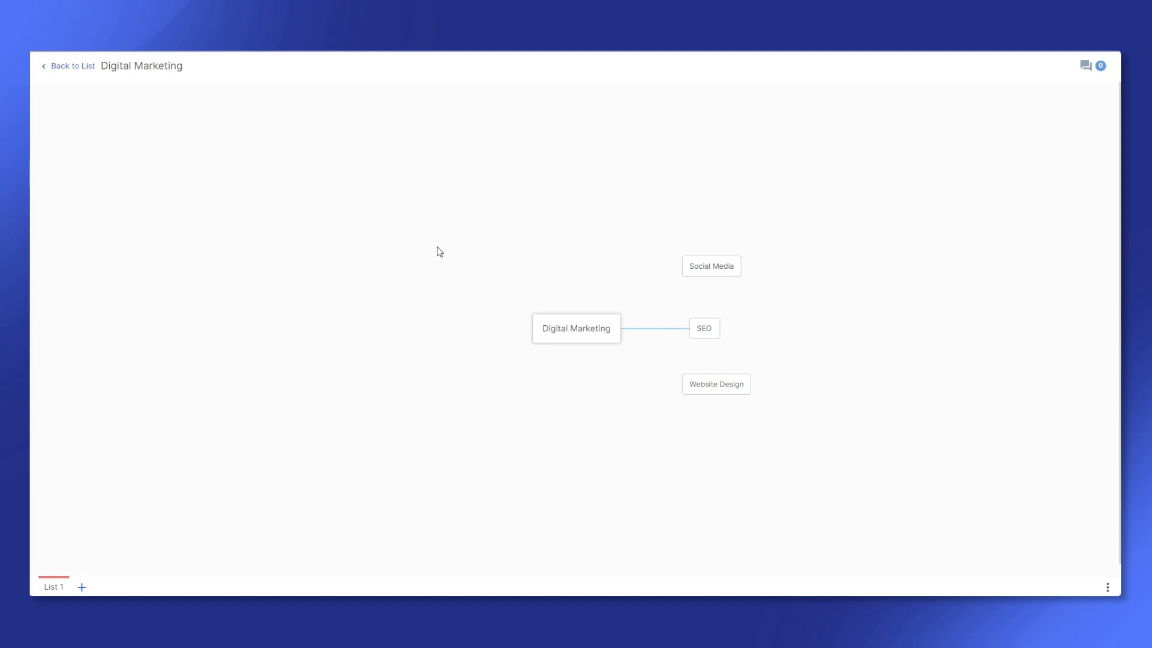
right_click(444, 268)
left_click(431, 291)
Add a floating topic named "Content Marketing" below and to the left of the central topic.
right_click(503, 390)
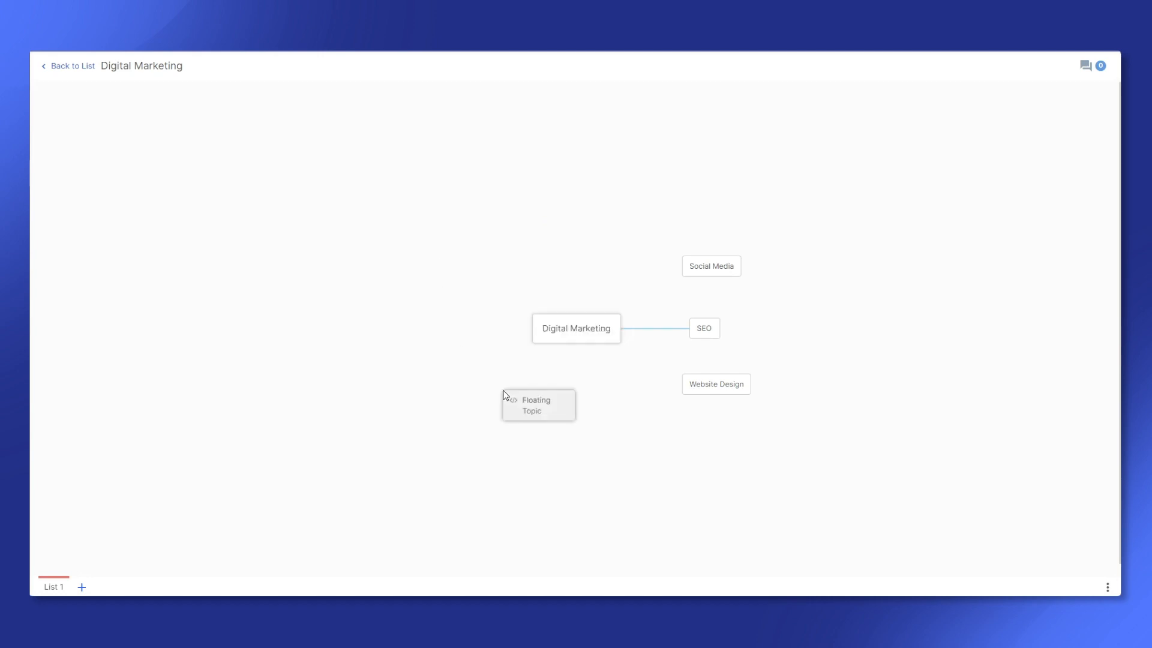
left_click(523, 402)
type("CONTENT")
key("BackSpace")
key("BackSpace")
key("BackSpace")
key("BackSpace")
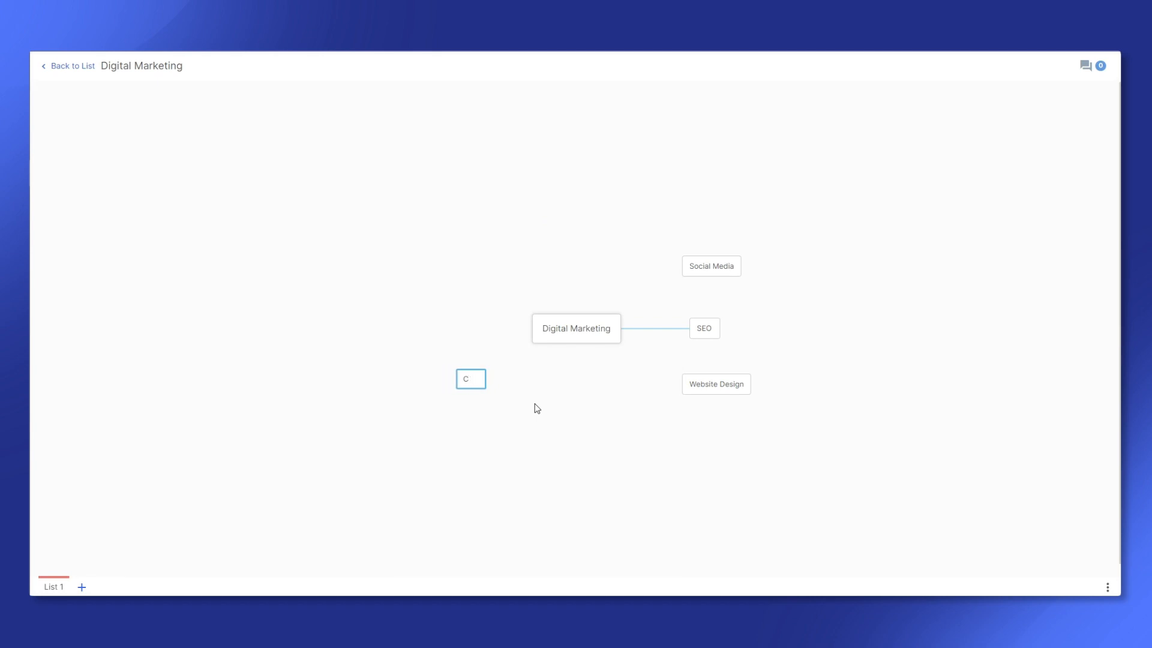
type("tent Marketing")
key("Return")
Add a floating topic named "Customer Feedback" near the Content Marketing topic.
right_click(438, 325)
right_click(437, 341)
left_click(441, 355)
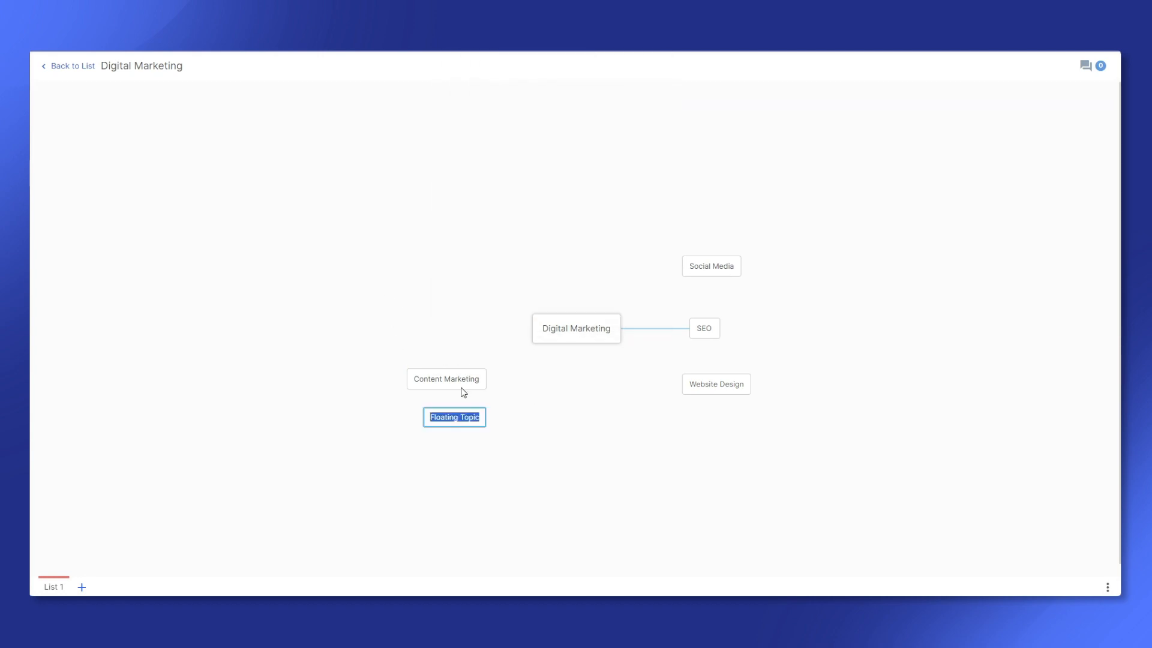
type("Customer Feedback")
left_click(556, 453)
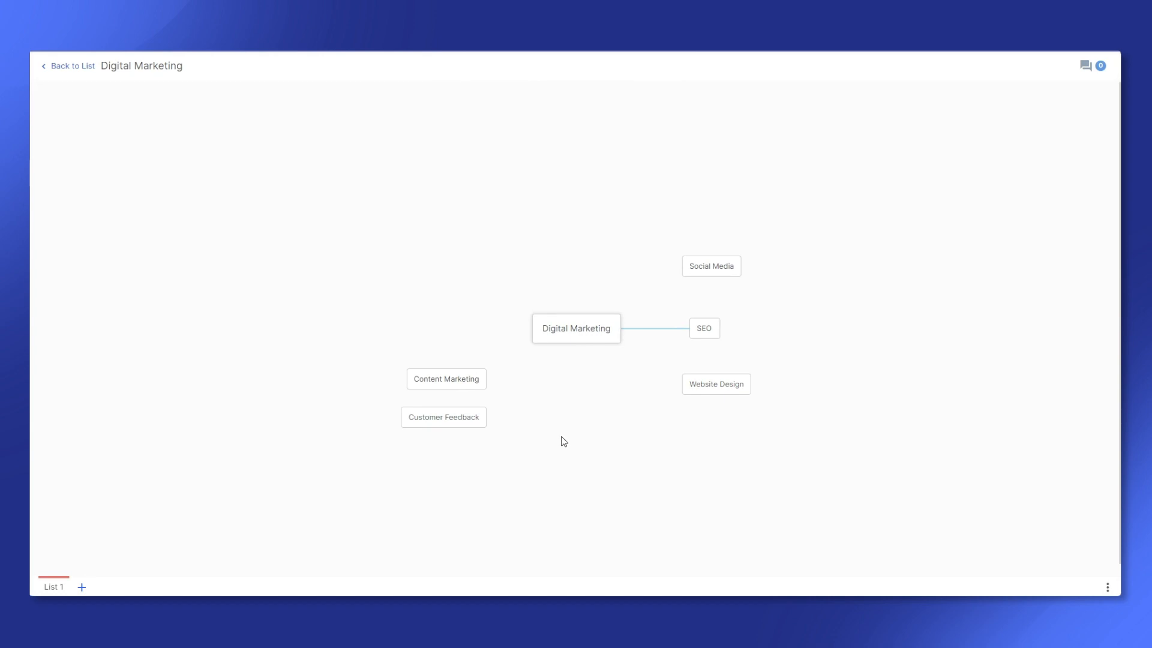
Add a floating topic named "Email Marketing" below the Customer Feedback topic.
double_click(564, 442)
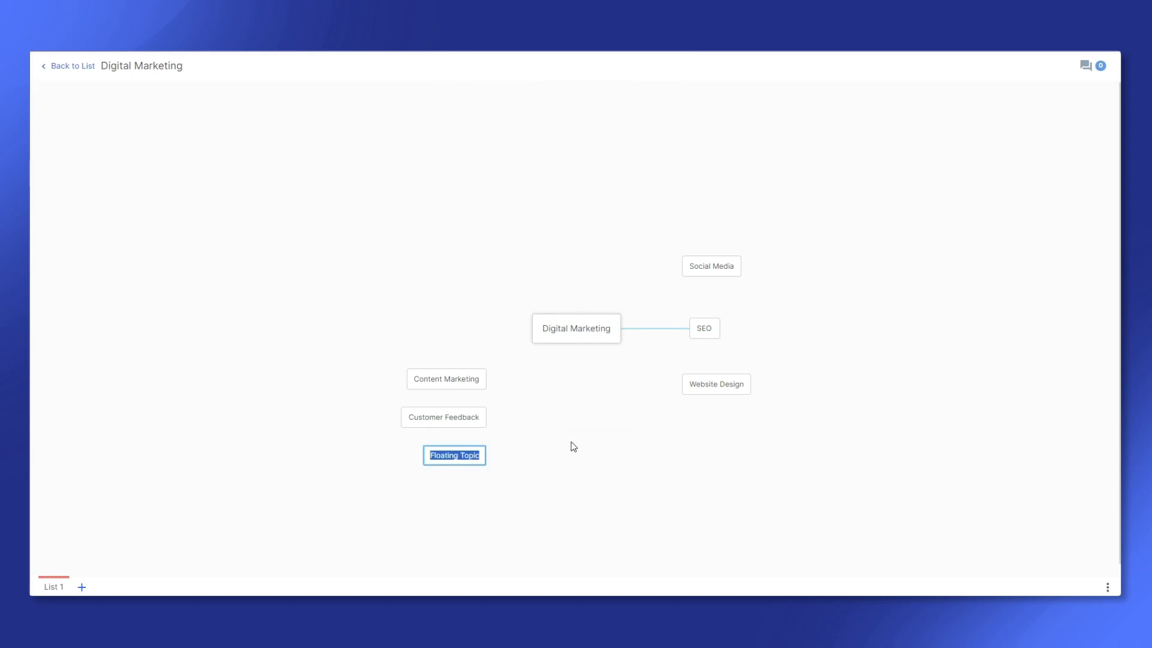
type("E")
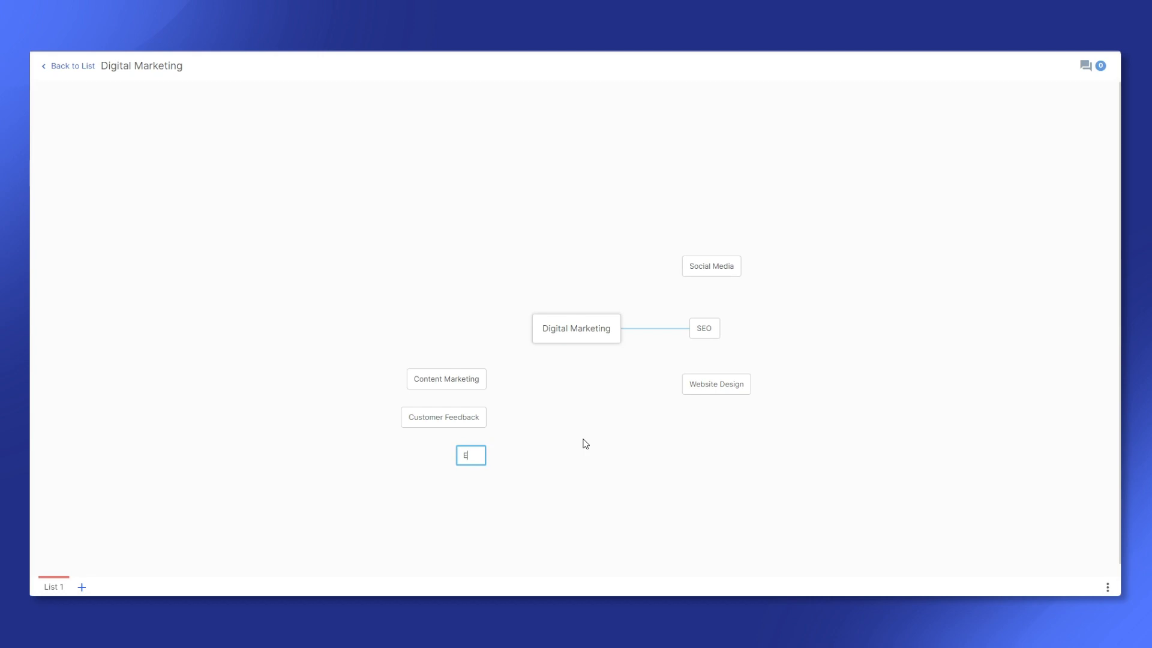
type("mail Maiktin")
key("BackSpace")
key("BackSpace")
key("BackSpace")
key("BackSpace")
type("keting")
right_click(647, 430)
left_click(629, 450)
Add a floating topic named "Testing and Tracking" to the mind map.
right_click(605, 476)
left_click(584, 437)
right_click(574, 377)
left_click(587, 415)
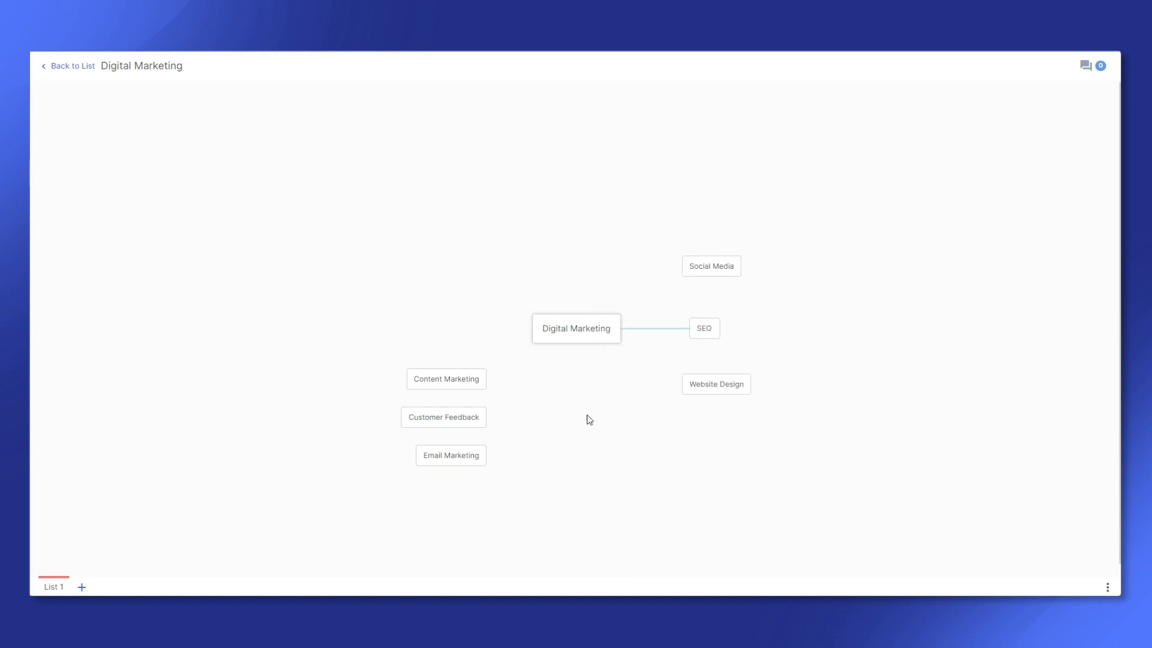
type("Testing and Track")
left_click(523, 436)
Attach the Content Marketing, Customer Feedback, Email Marketing, Testing and Tracking, Social Media and Website Design topics to the Digital Marketing central topic.
left_click_drag(461, 382, 551, 327)
left_click_drag(464, 387, 554, 335)
left_click_drag(465, 413, 553, 333)
left_click_drag(470, 421, 603, 318)
left_click_drag(697, 265, 606, 332)
left_click_drag(723, 404, 602, 344)
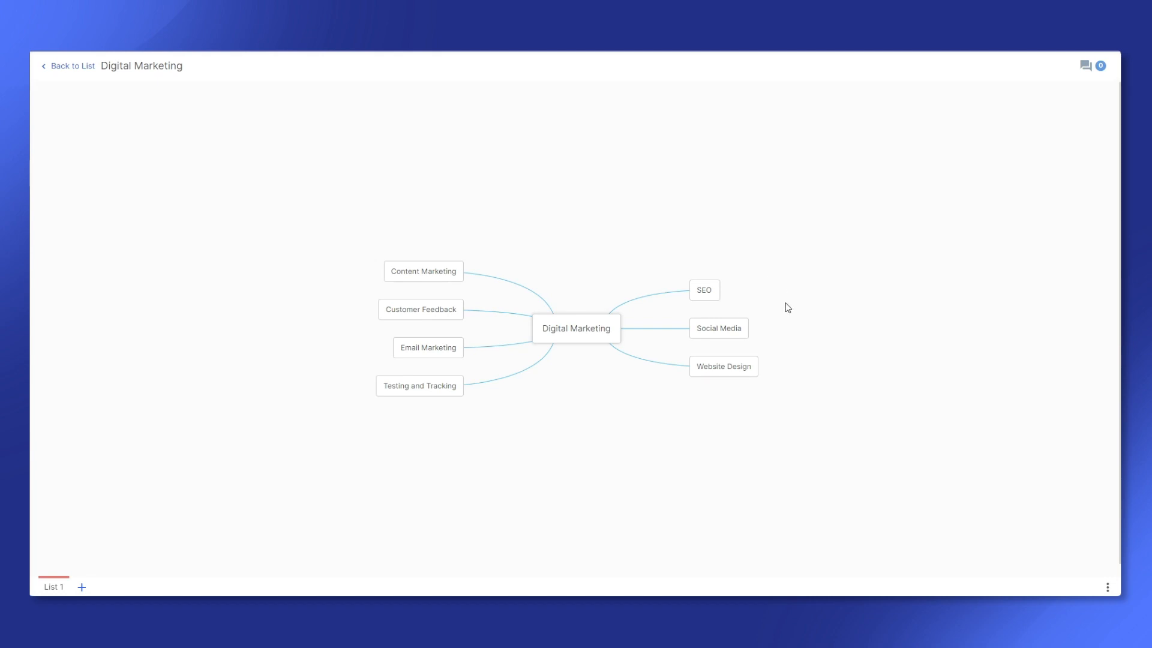
Set the progress of the Social Media topic to 50%.
right_click(732, 332)
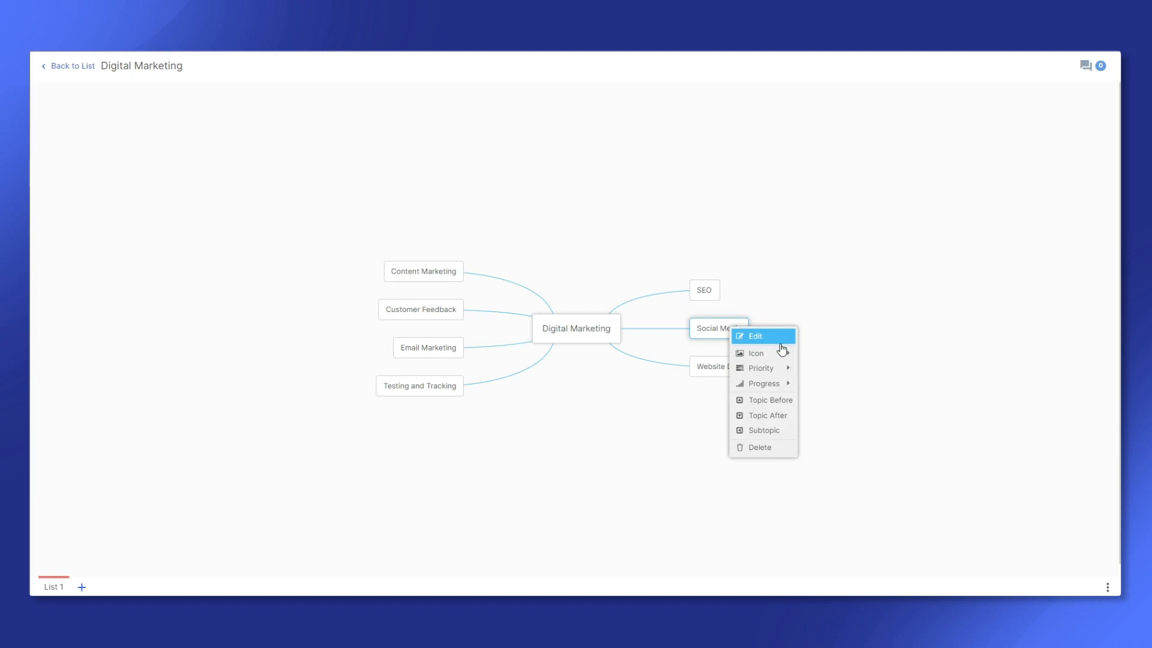
mouse_move(778, 360)
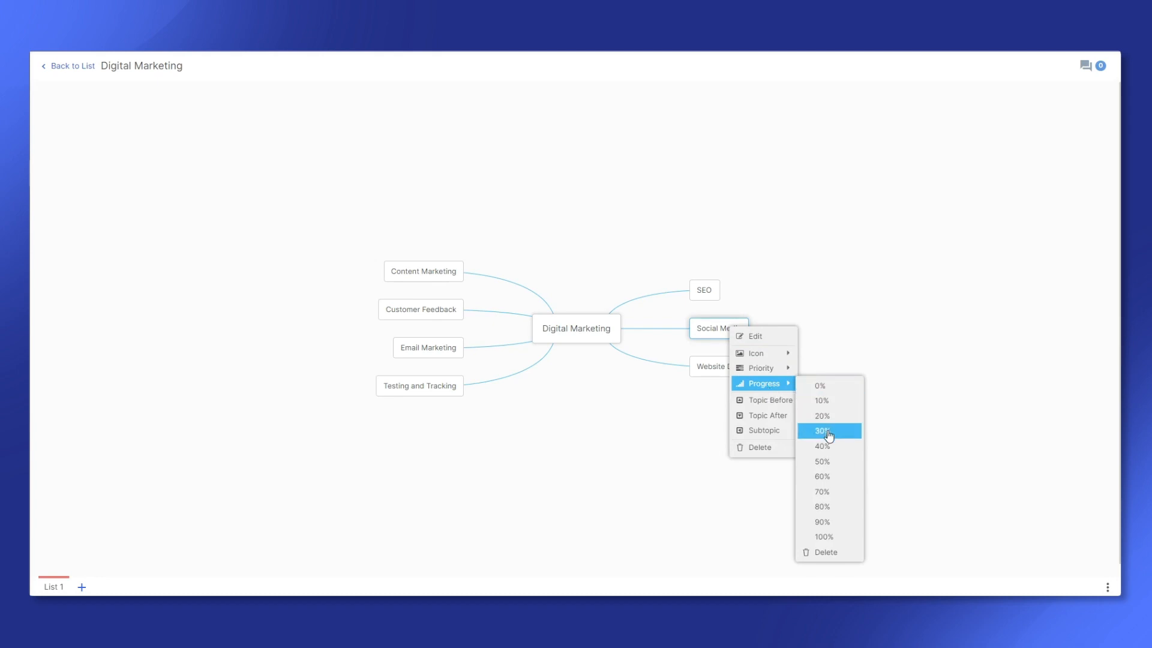
left_click(836, 467)
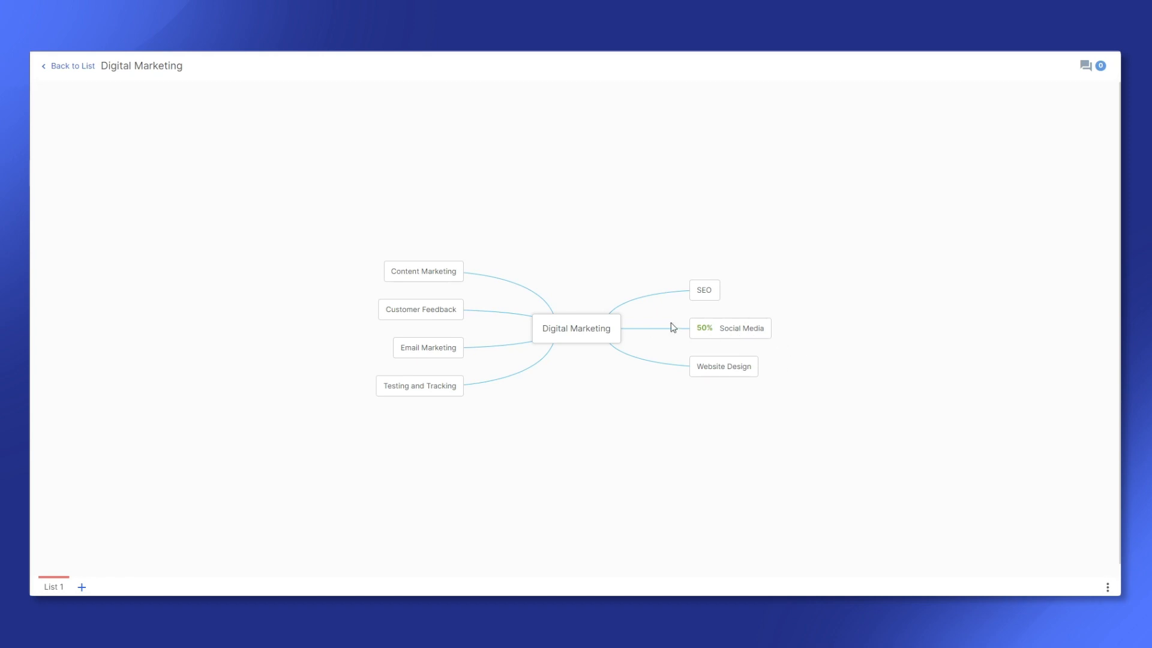
Set the Social Media topic's progress to 0% and delete its progress marker.
right_click(744, 334)
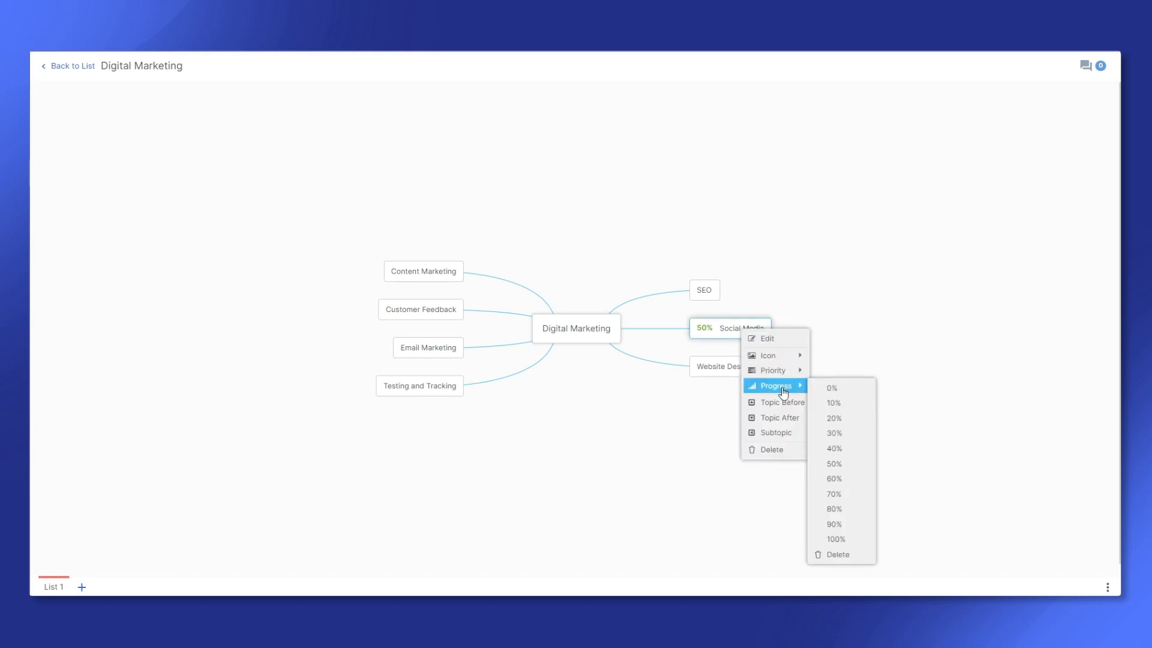
left_click(829, 391)
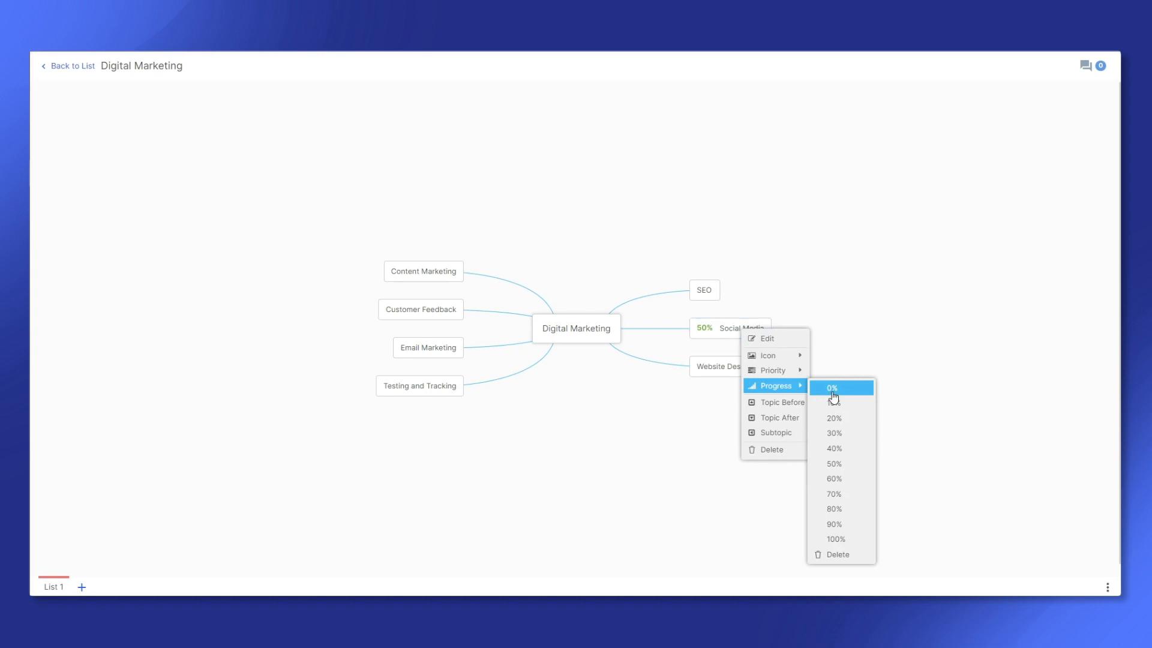
right_click(714, 330)
mouse_move(754, 390)
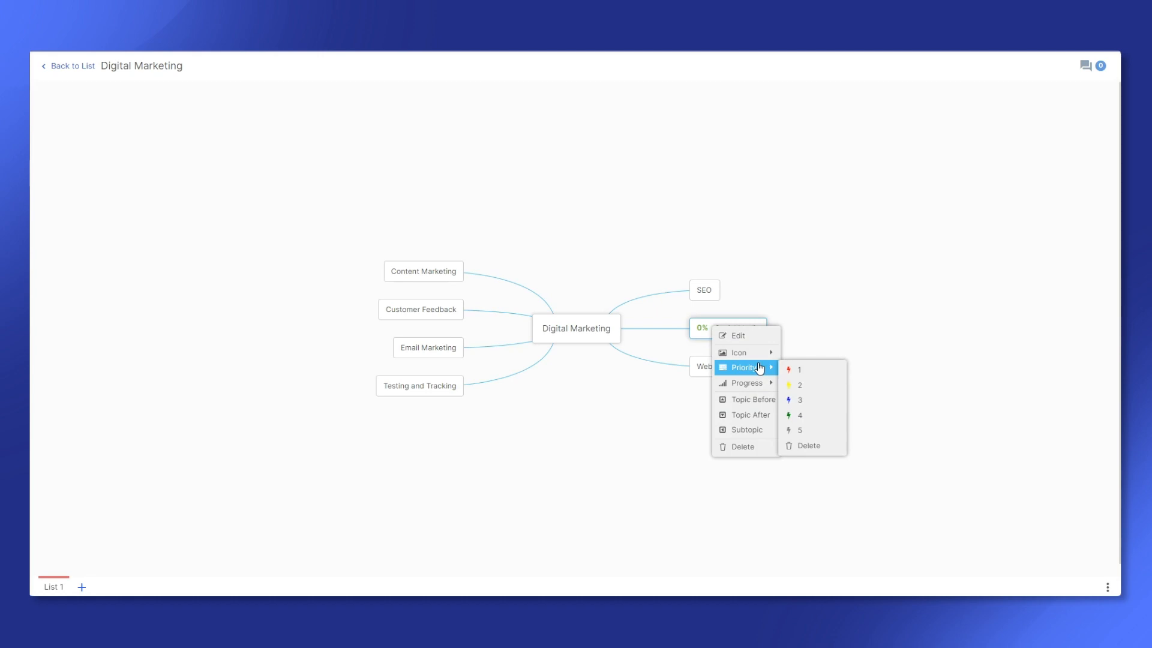
left_click(817, 552)
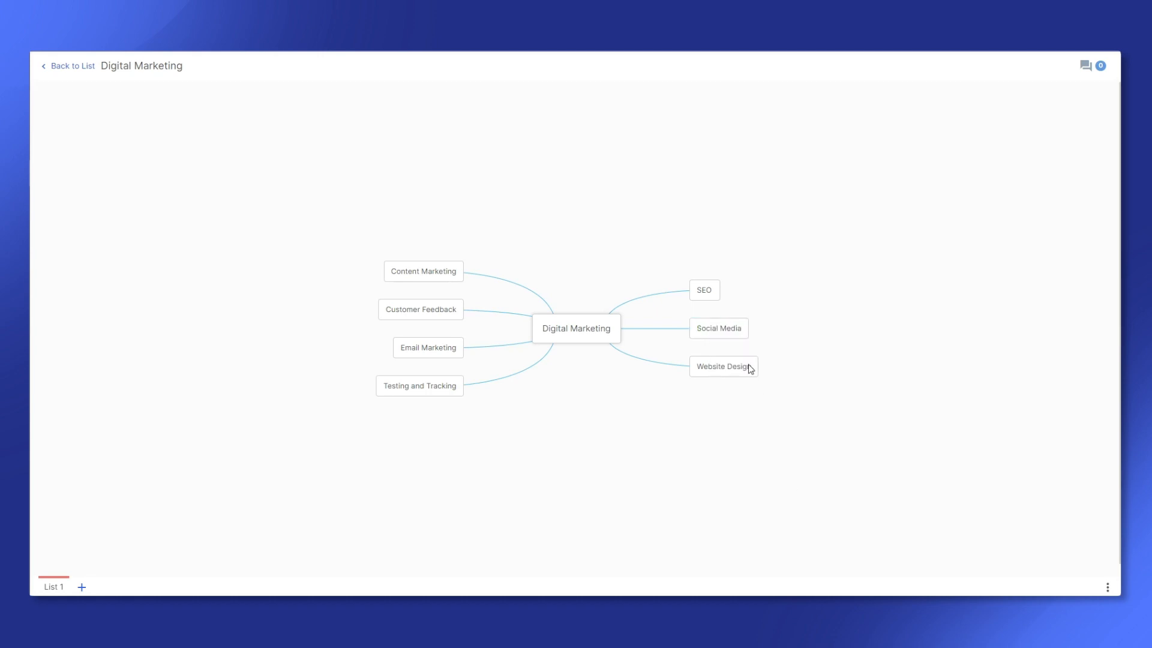
Add a subtopic named "Facebook" under the Social Media topic.
right_click(741, 333)
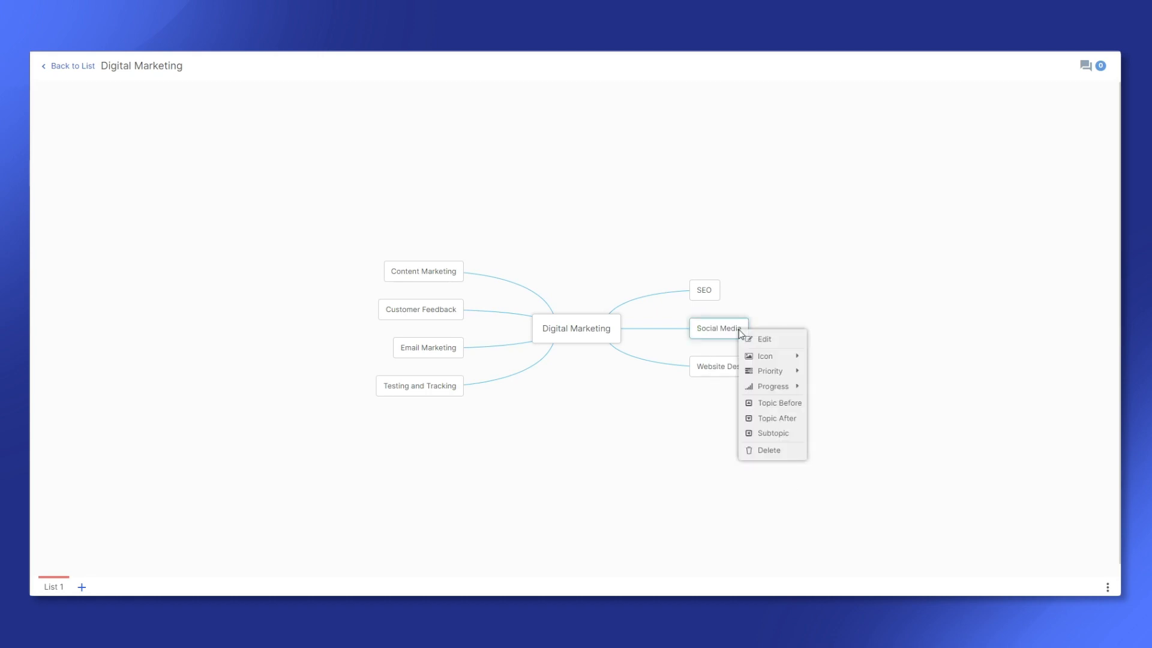
left_click(794, 434)
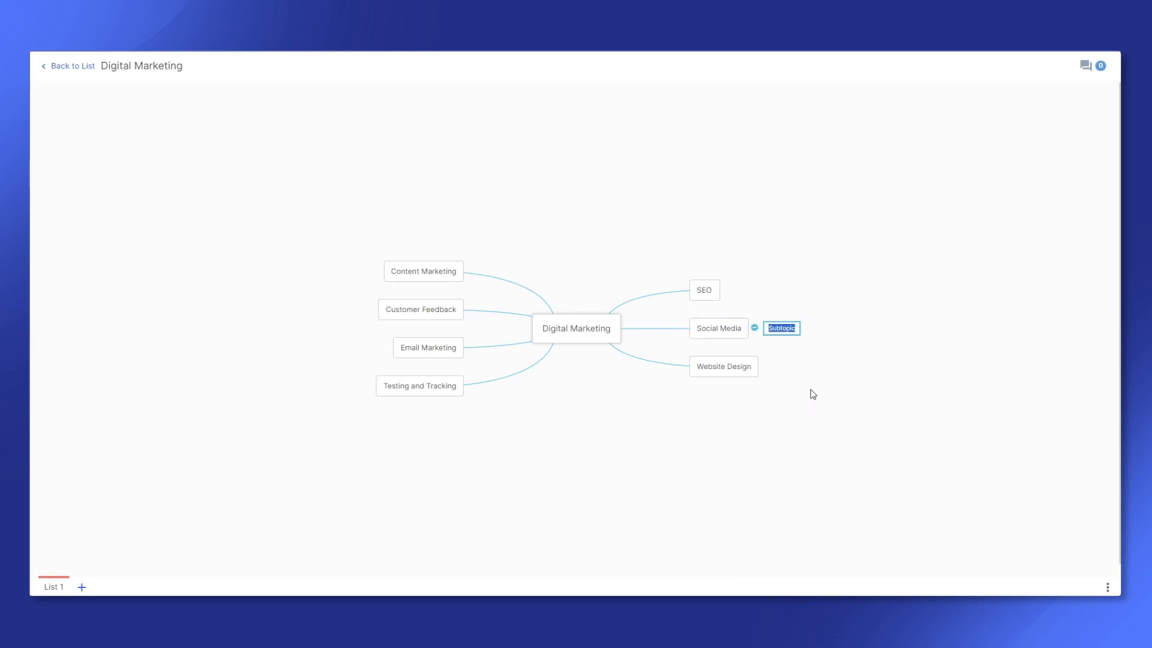
type("Facebook")
left_click(734, 330)
Add two subtopics named "Inst" and "Linkedin" under the Social Media topic, below Facebook.
right_click(735, 330)
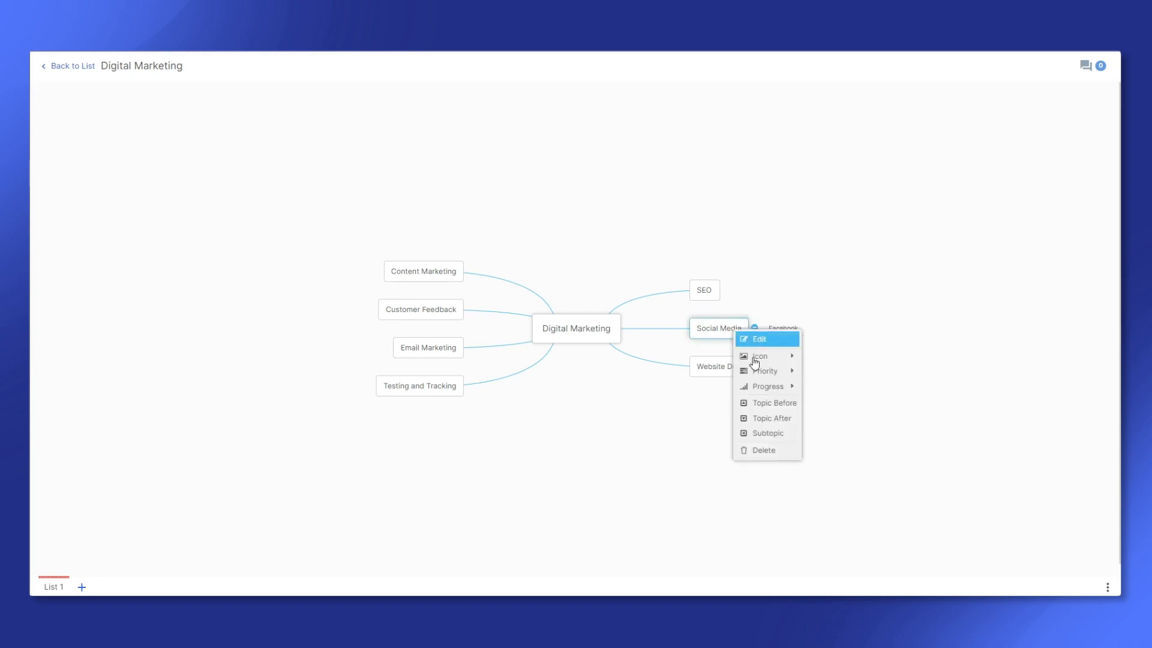
left_click(780, 437)
key("BackSpace")
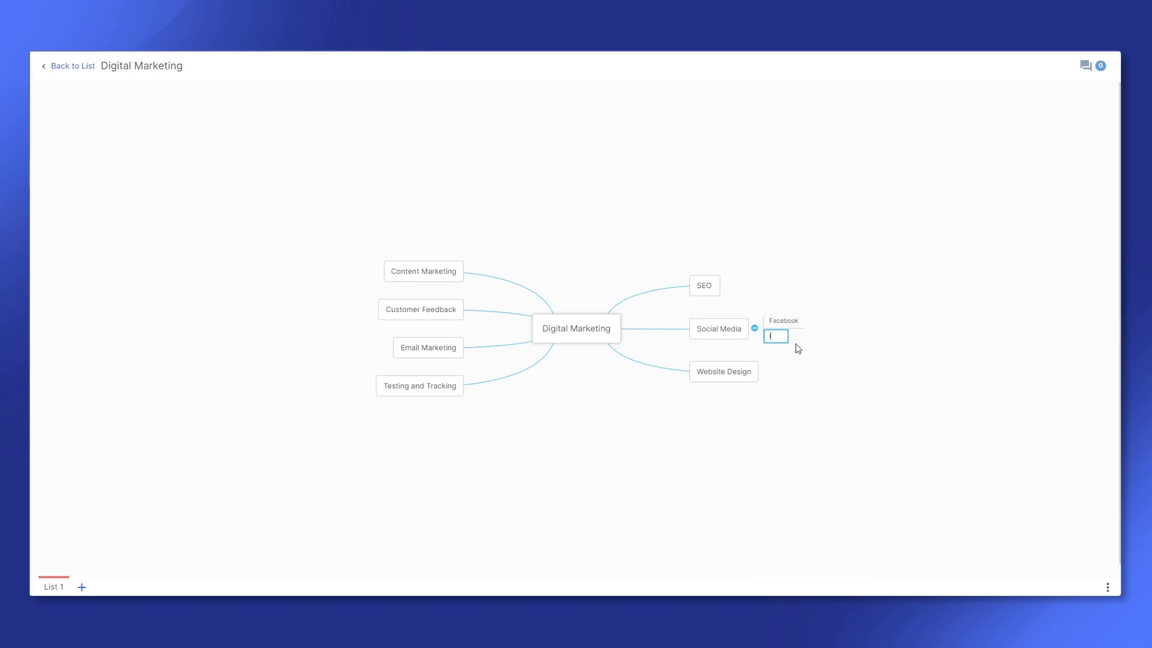
right_click(721, 331)
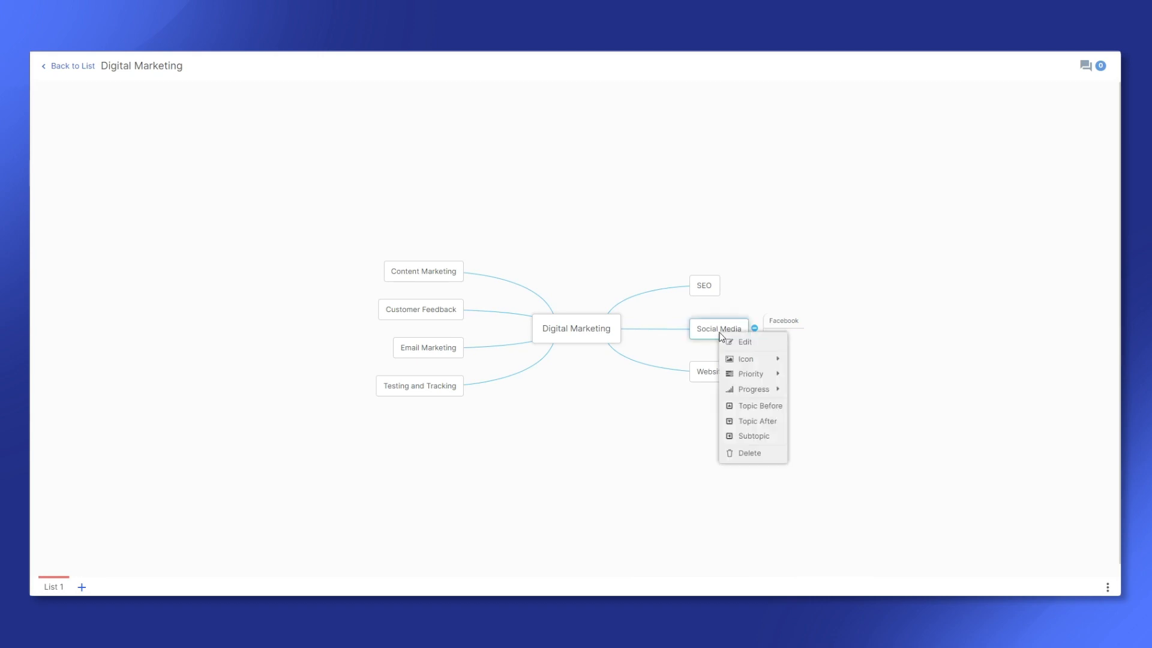
left_click(759, 441)
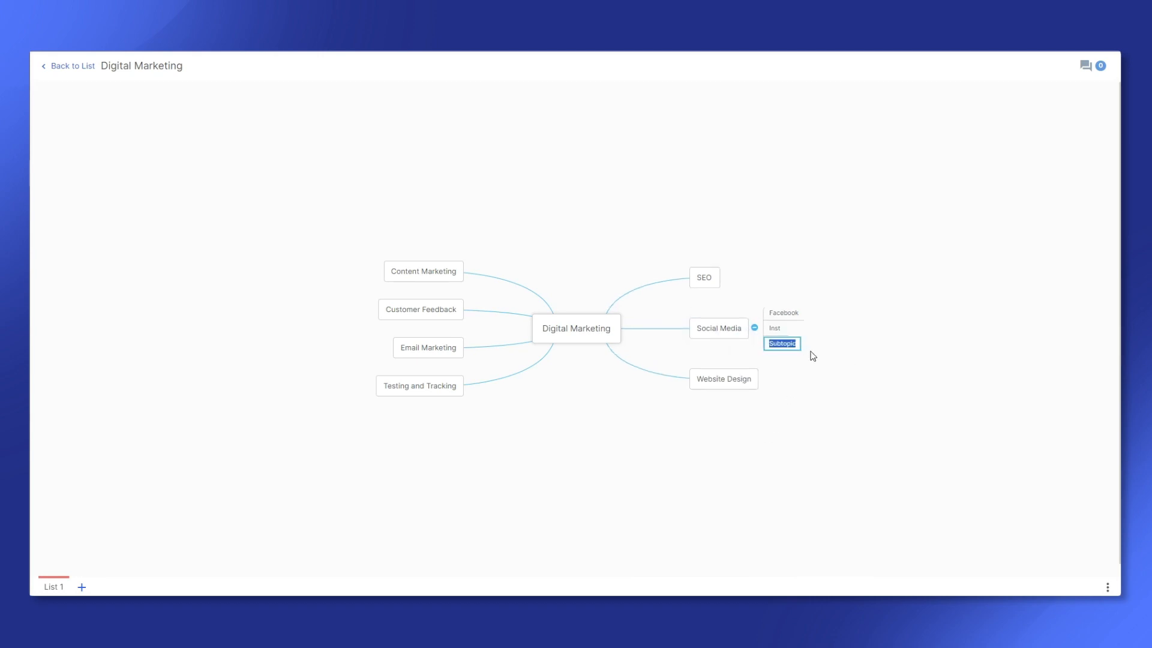
type("LinkedIn")
Add a "Twitter" subtopic under the Social Media topic, and collapse and re-expand that topic's branch.
right_click(728, 336)
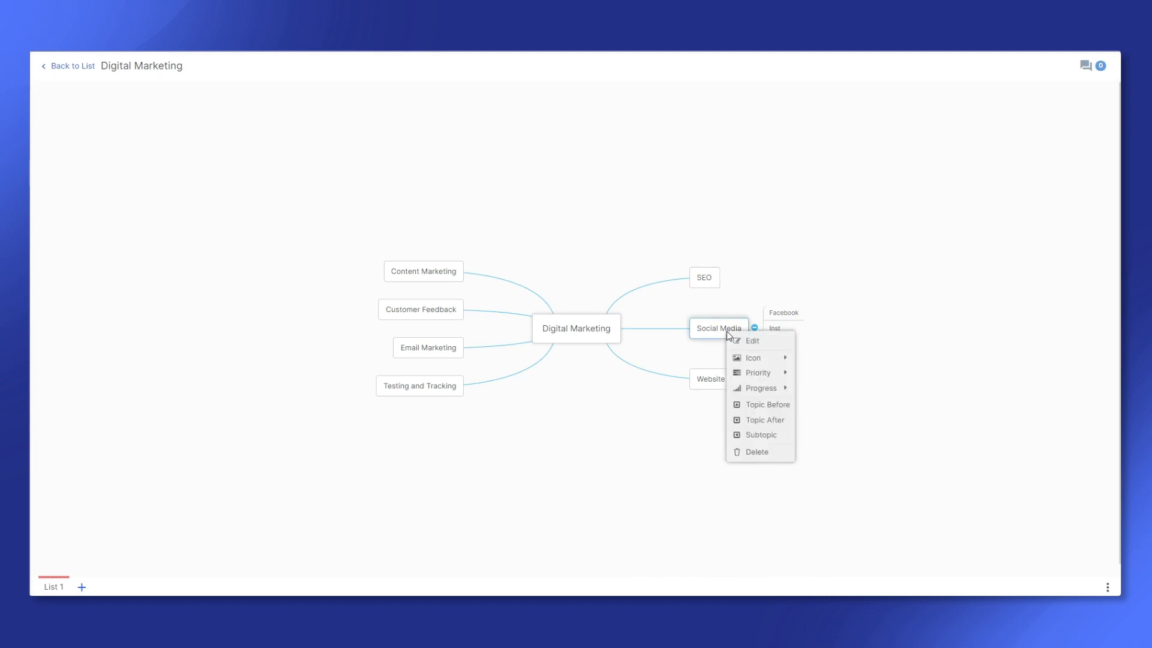
left_click(781, 436)
type("Tw")
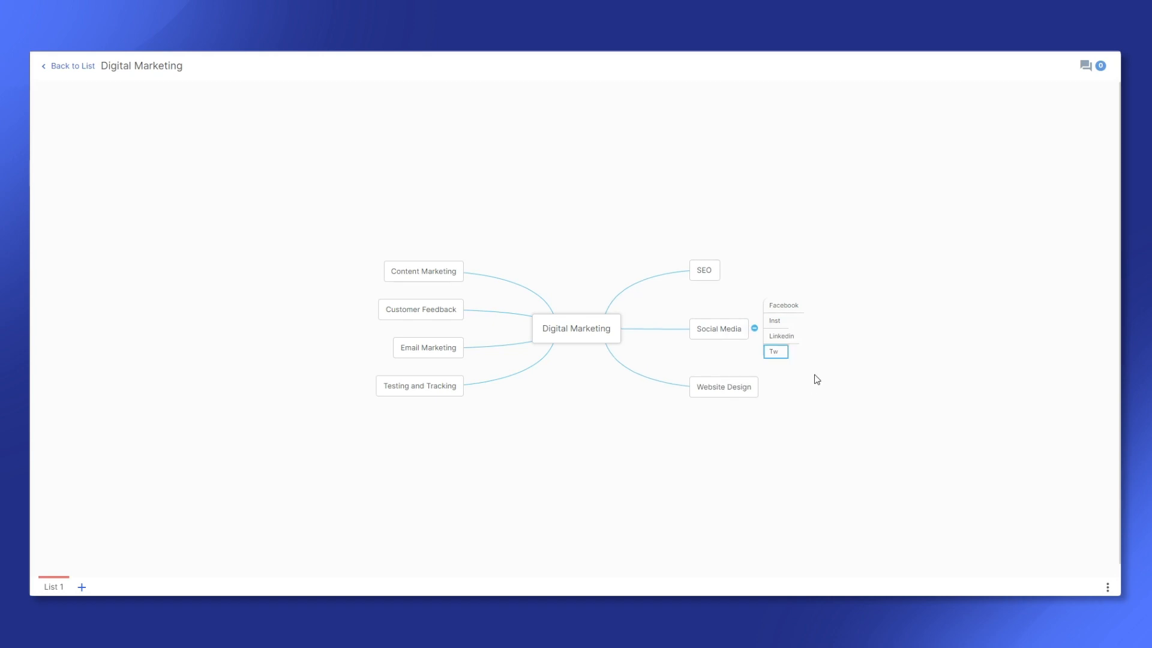
type("itter")
key("Return")
left_click(756, 329)
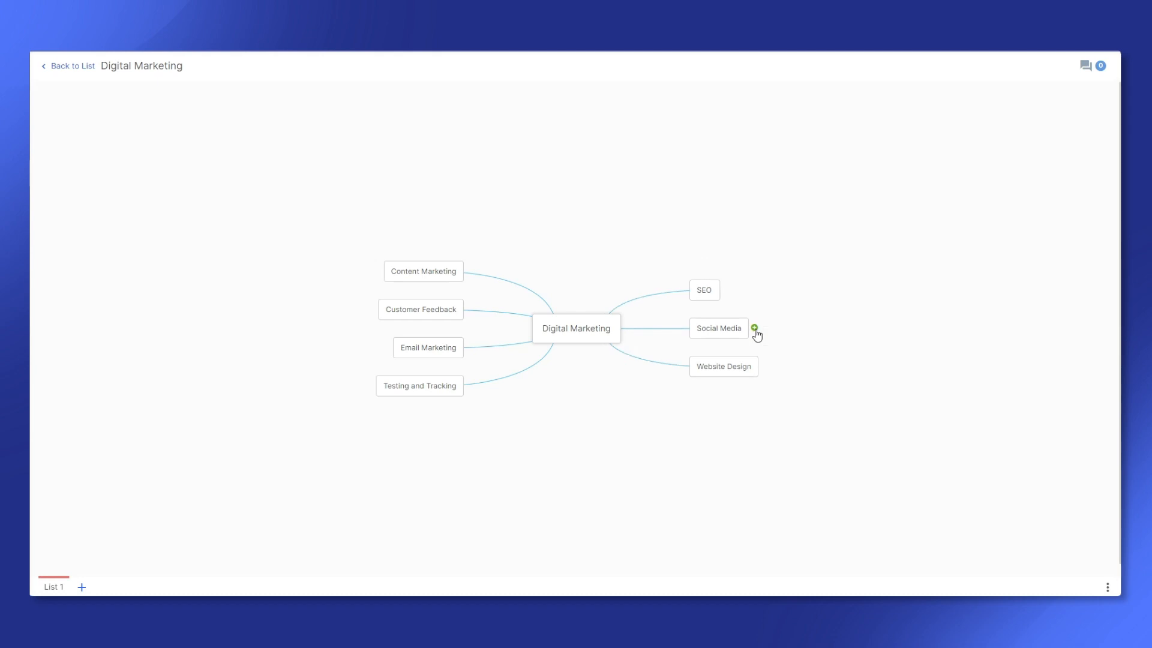
left_click(755, 329)
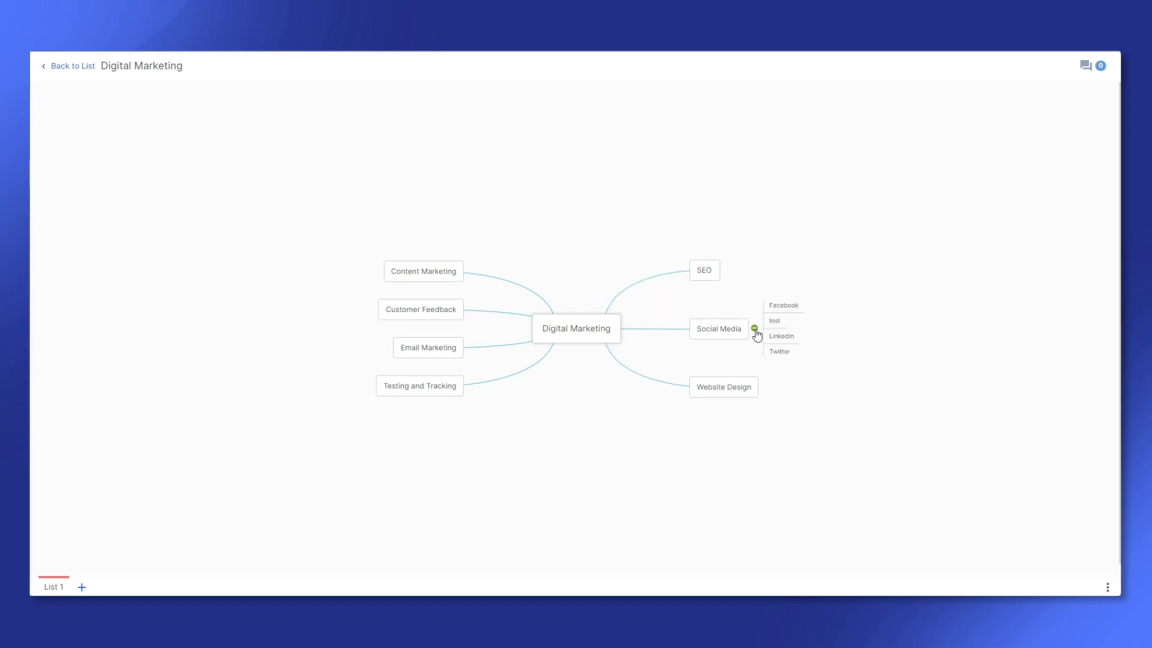
Add two subtopics named "Link Building" and "Blogging" under the SEO topic.
right_click(711, 274)
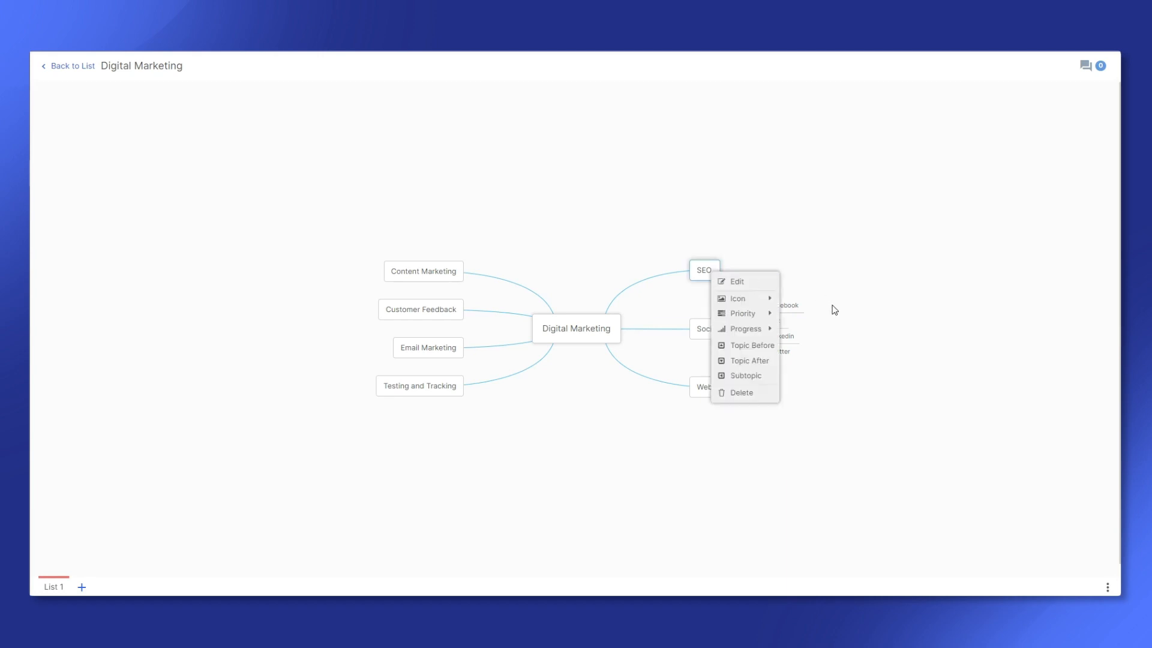
left_click(758, 379)
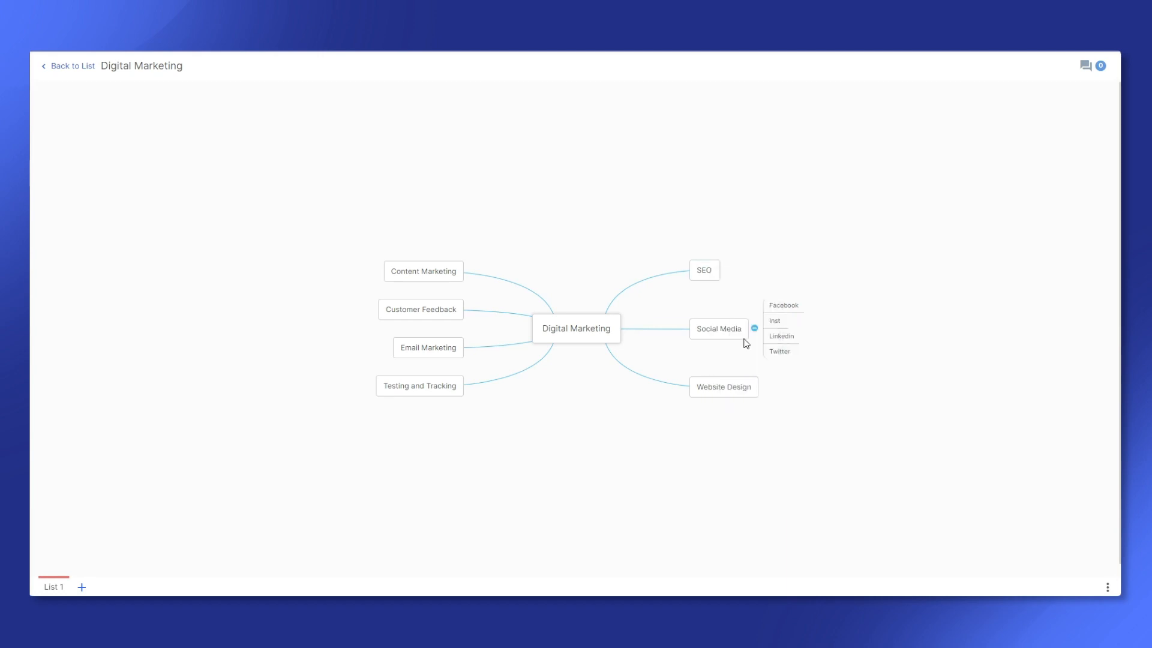
type("Link Building")
right_click(714, 274)
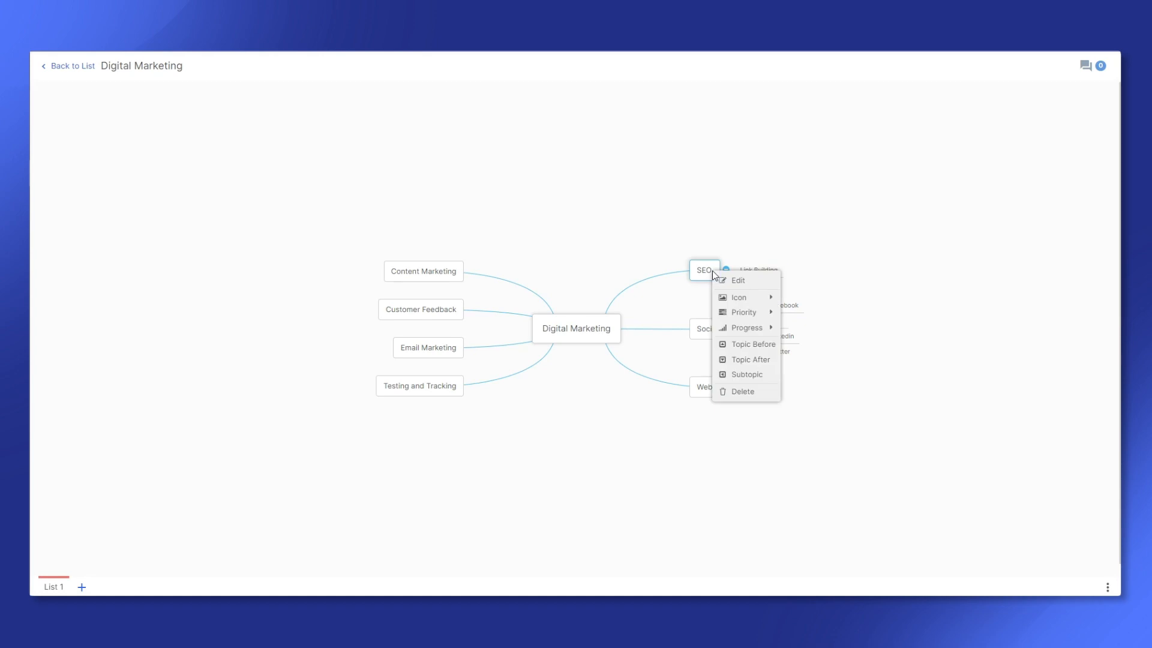
left_click(747, 374)
type("Bloggi")
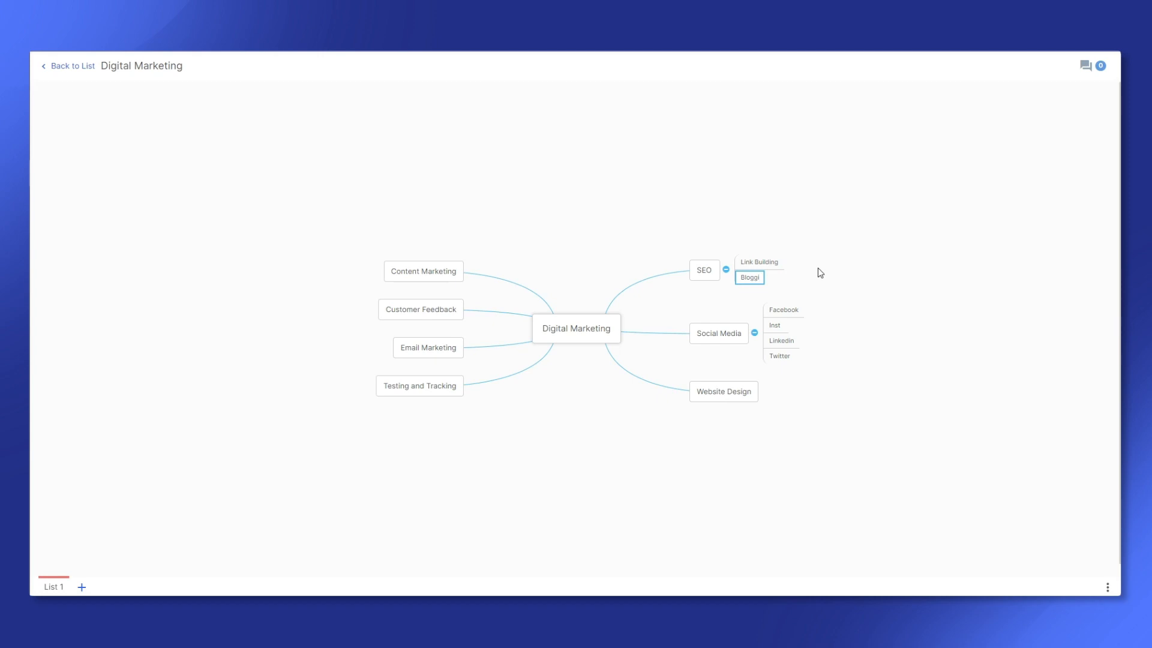
type("ng")
Add two more subtopics named "Webmaster" and "Key Words" under the SEO topic.
right_click(706, 273)
left_click(743, 385)
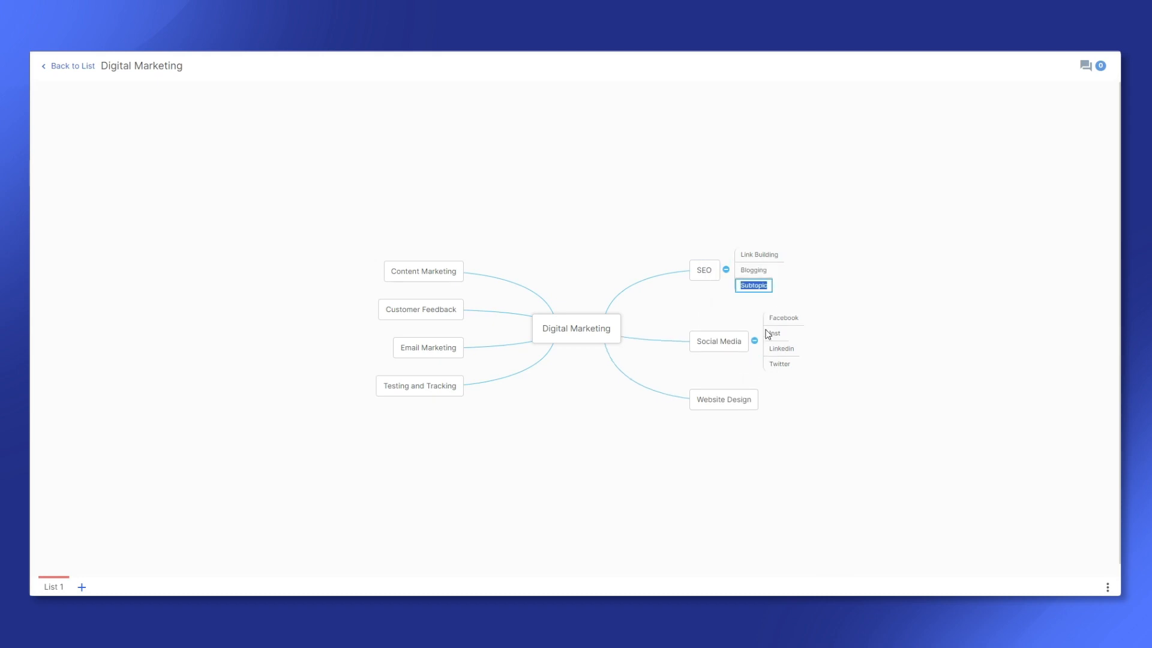
type("Webmaster")
right_click(702, 274)
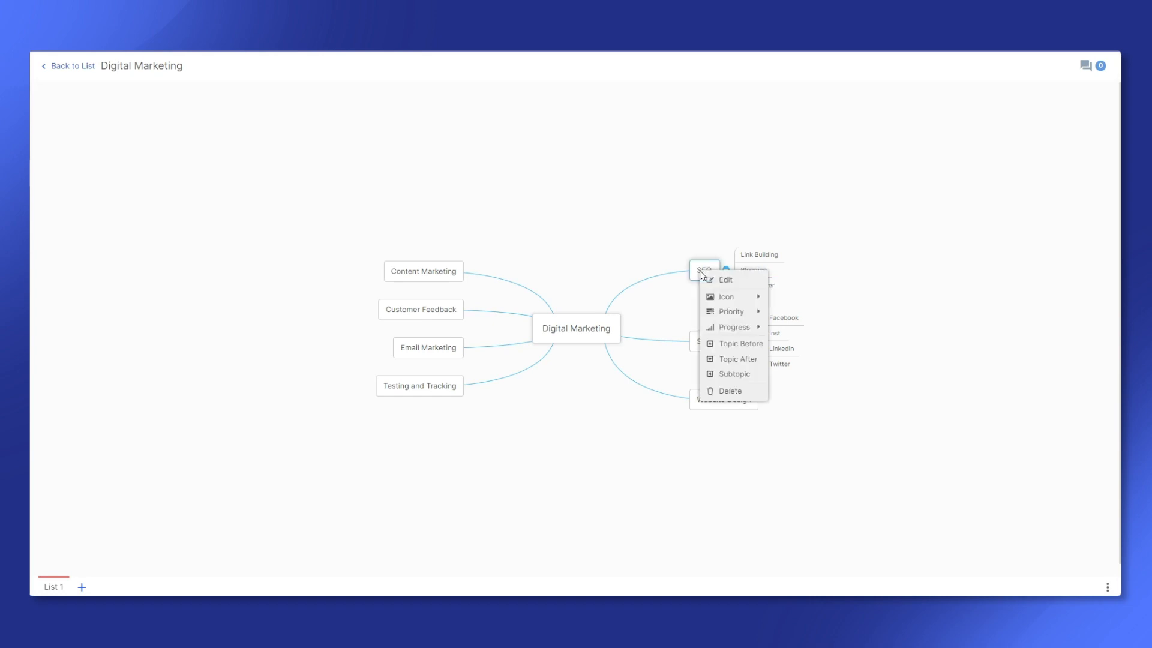
left_click(734, 373)
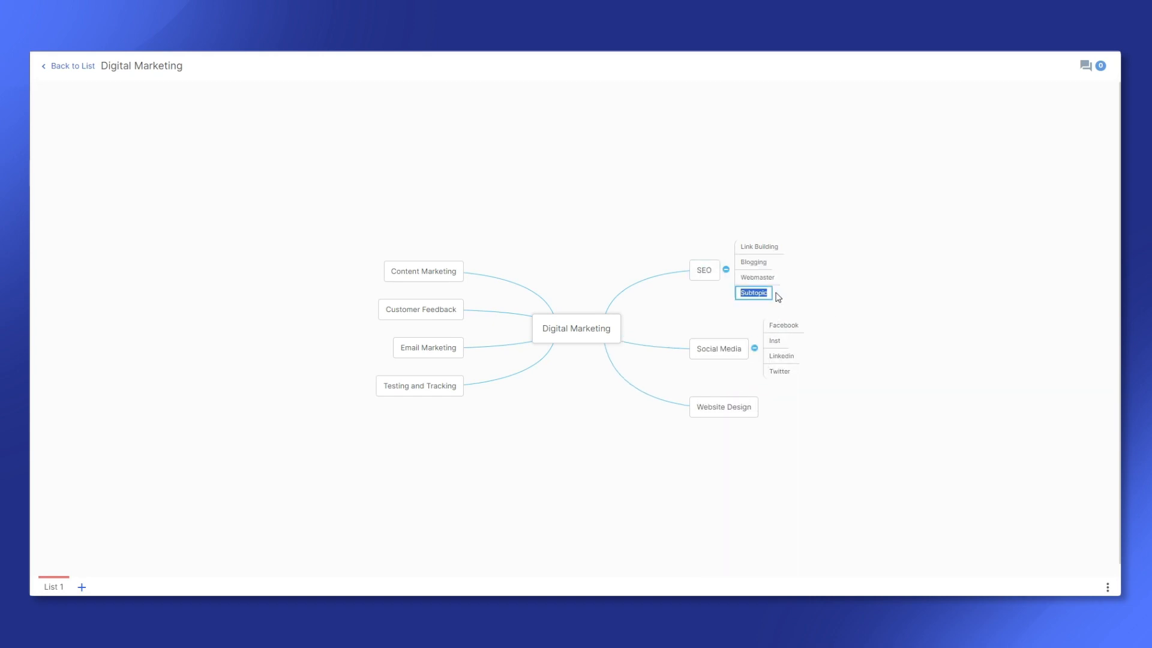
type("Key Works")
key("BackSpace")
key("BackSpace")
type("ds")
Add a "Website Optimization" subtopic under the SEO topic, and collapse and re-expand the SEO branch.
right_click(704, 269)
left_click(734, 373)
type("Websi")
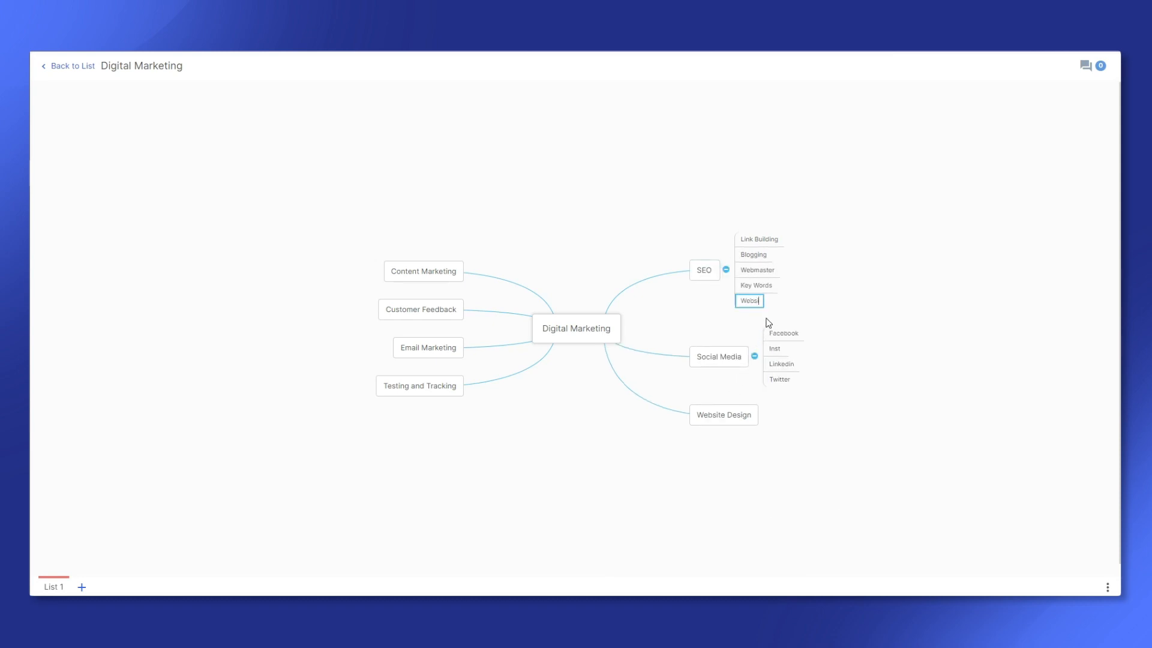
type("te Optimization")
left_click(822, 270)
left_click(726, 270)
left_click(726, 270)
Add two subtopics named "Blog" and "Keywords" under the Content Marketing topic.
right_click(412, 273)
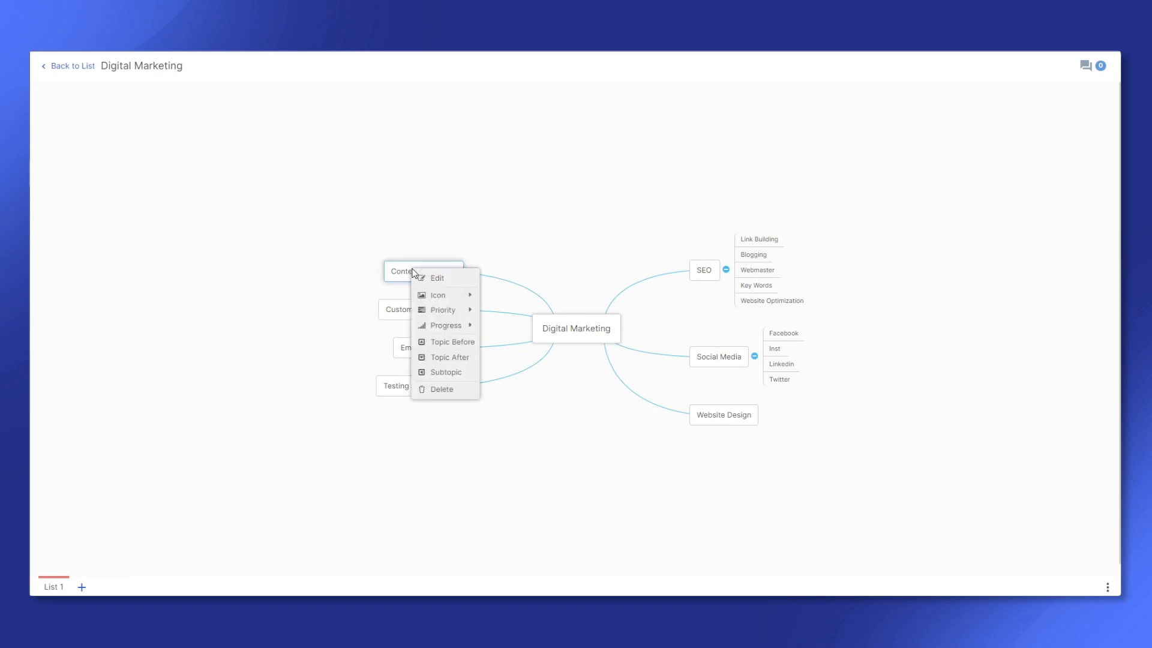
left_click(401, 292)
type("Blog")
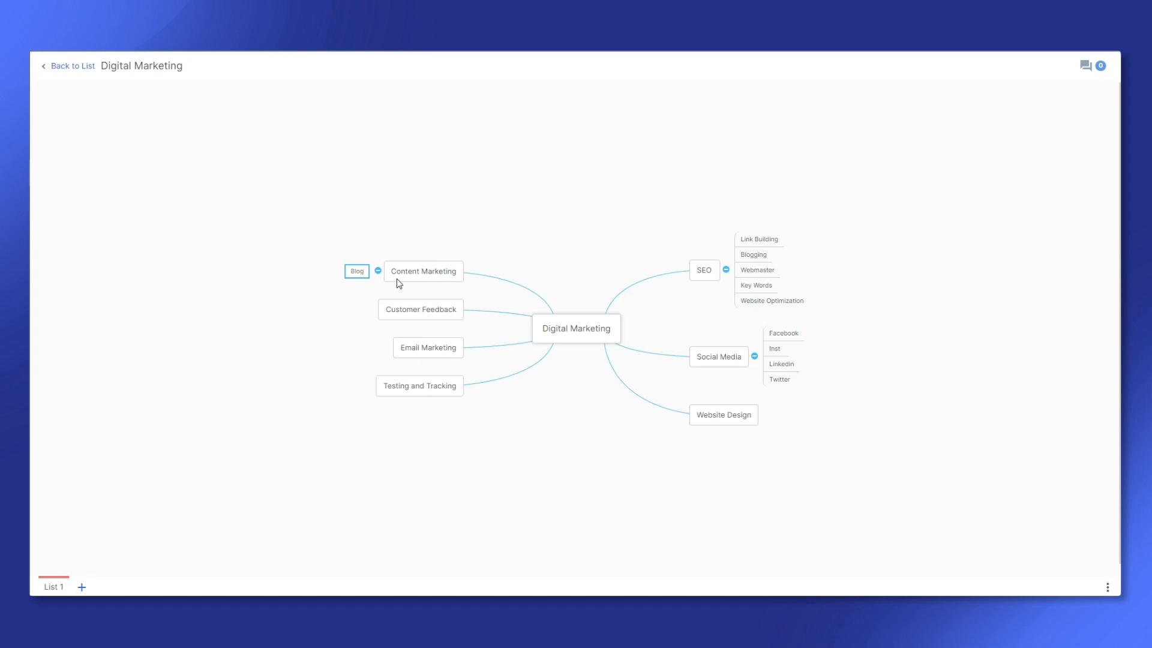
right_click(397, 278)
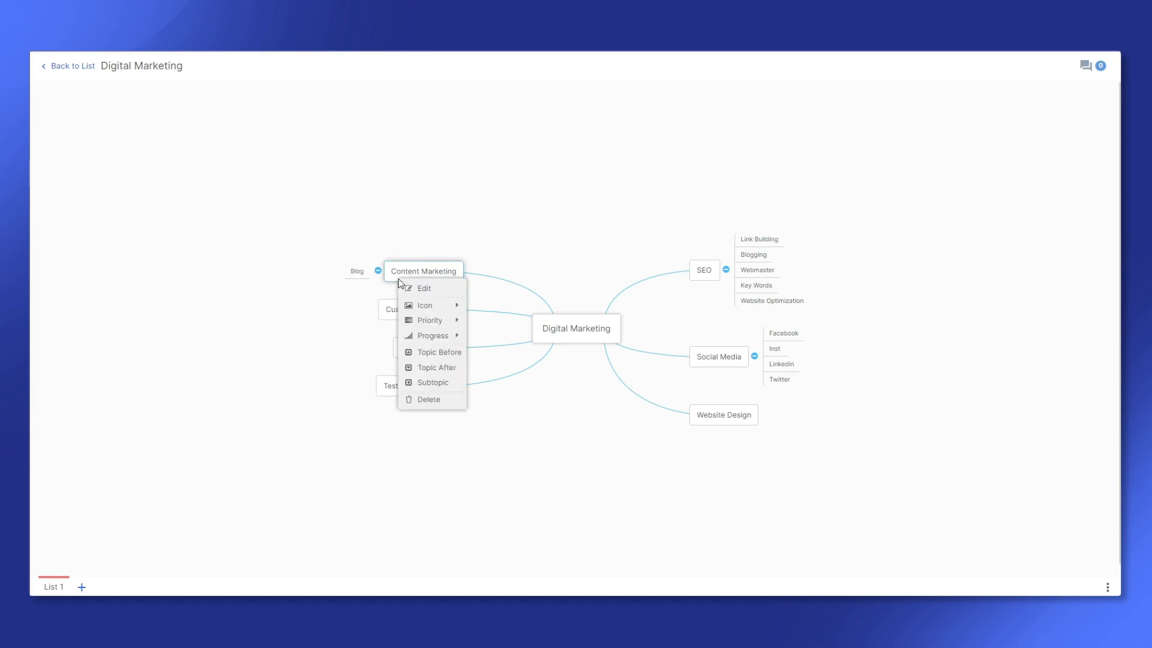
left_click(432, 382)
type("Key")
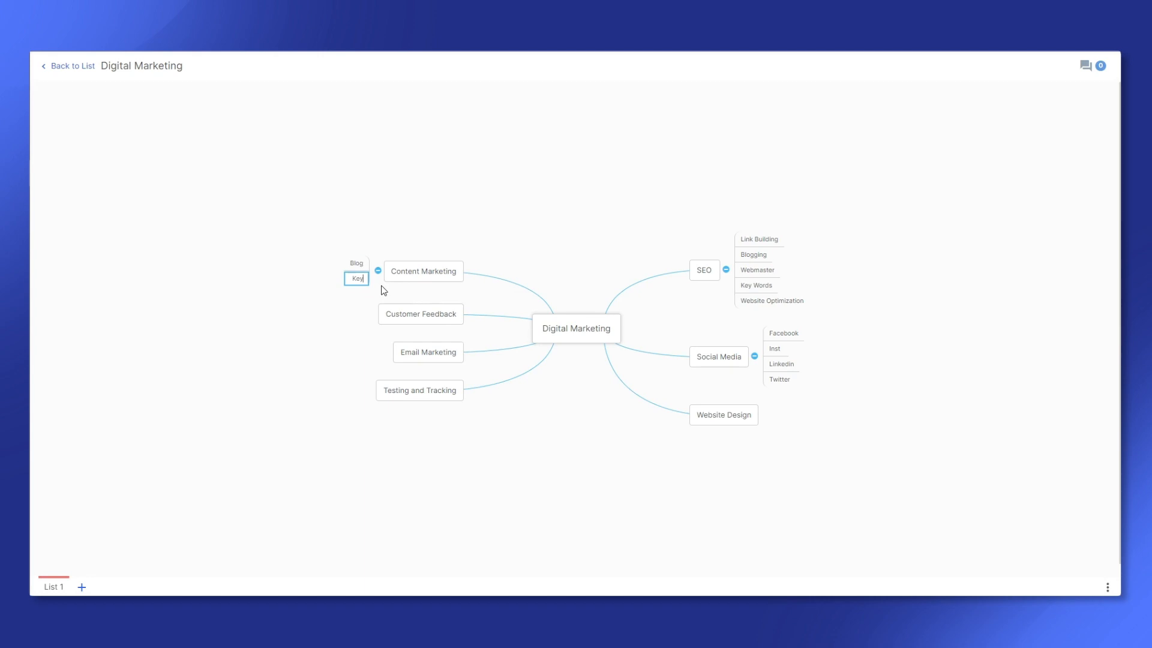
type("words")
Add two more subtopics named "Gest blogging" and "SEO" under the Content Marketing topic.
right_click(403, 274)
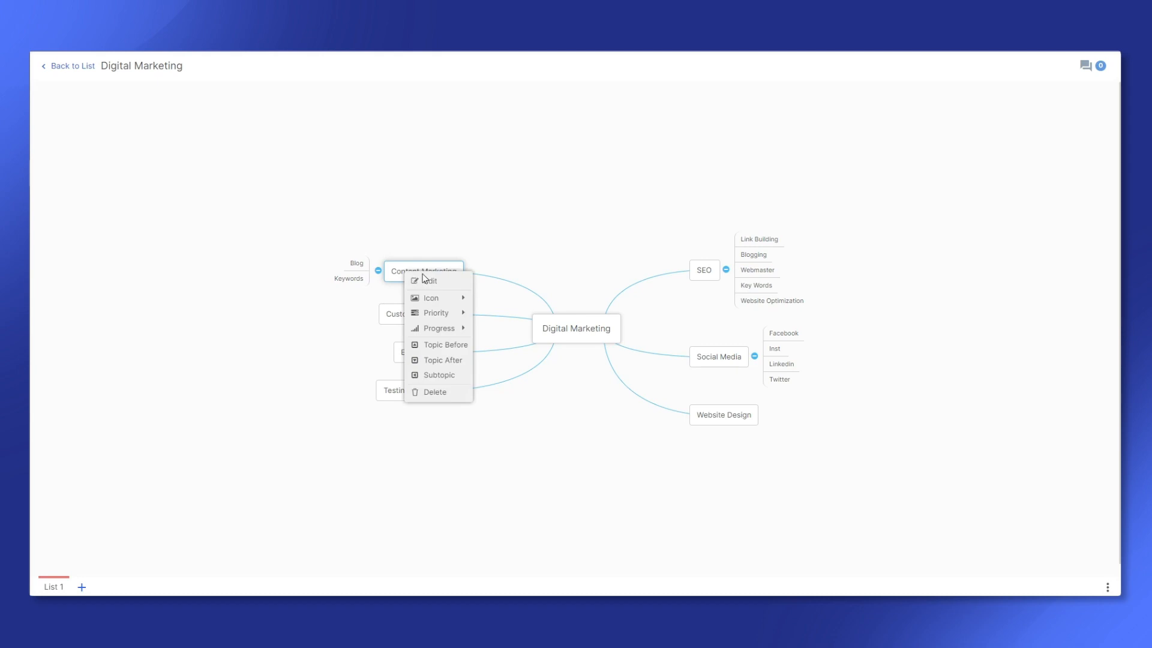
left_click(433, 375)
type("G")
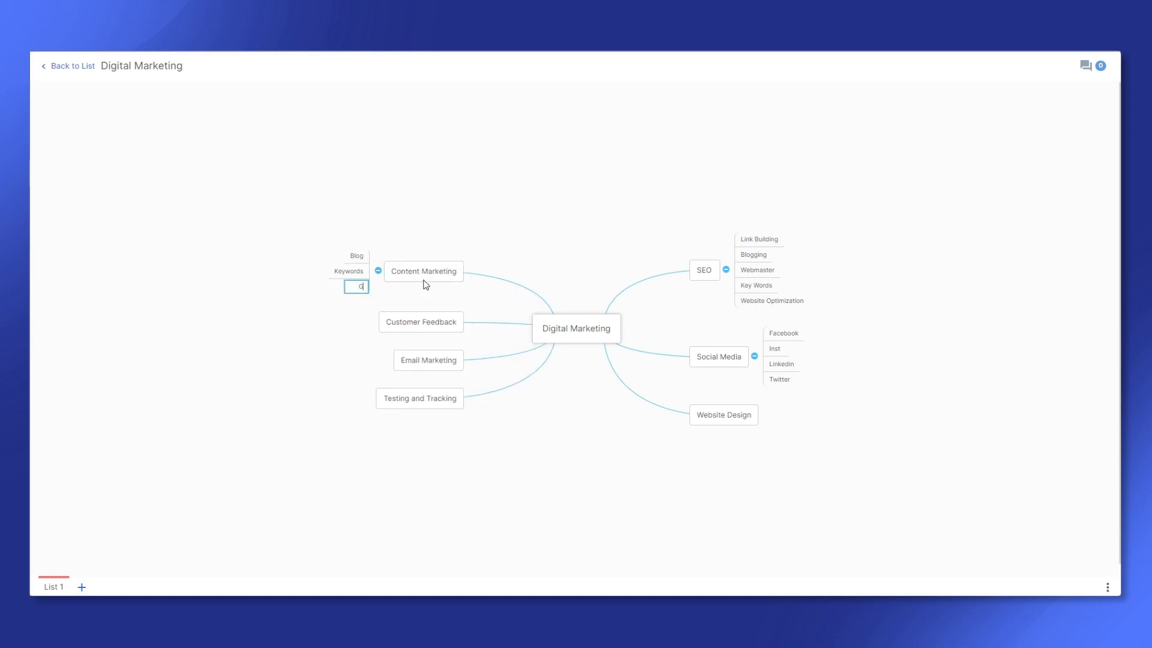
type("est blogging")
right_click(417, 276)
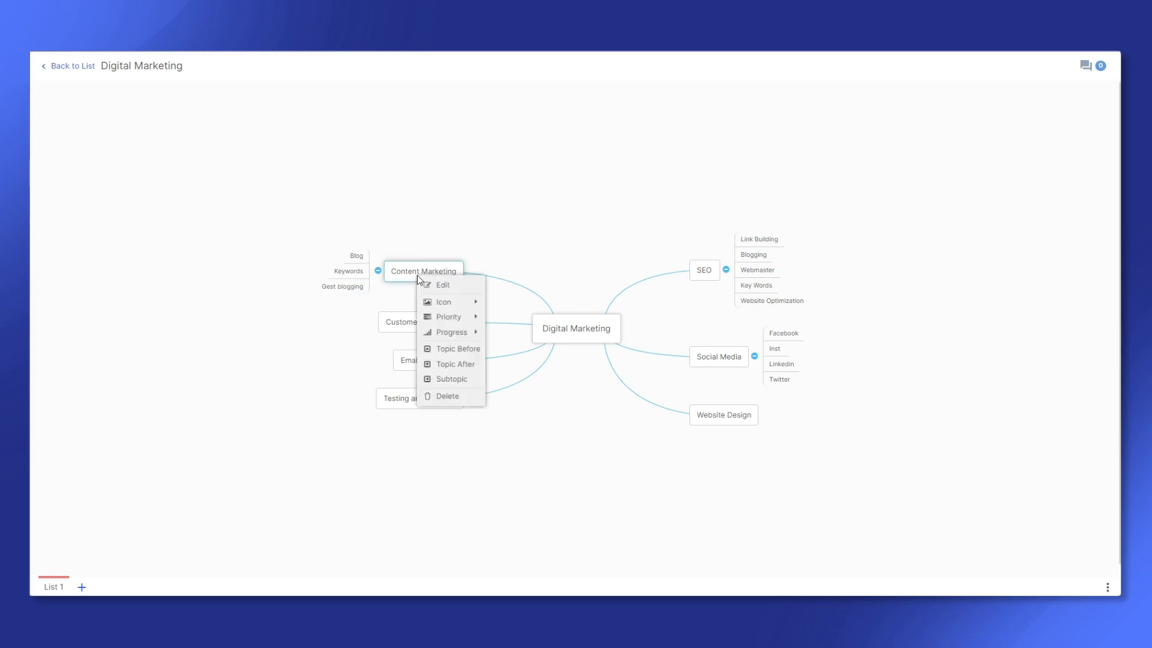
left_click(461, 382)
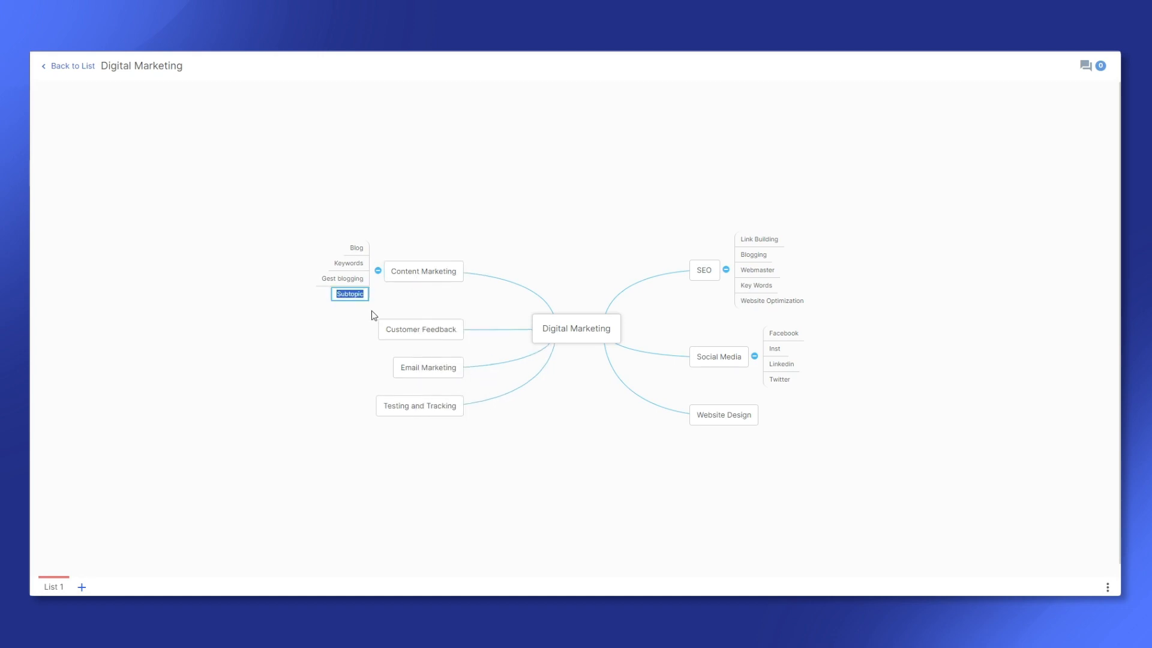
type("SEO")
Add a subtopic named "Reviews" as the last entry under the Content Marketing topic.
right_click(419, 276)
mouse_move(447, 301)
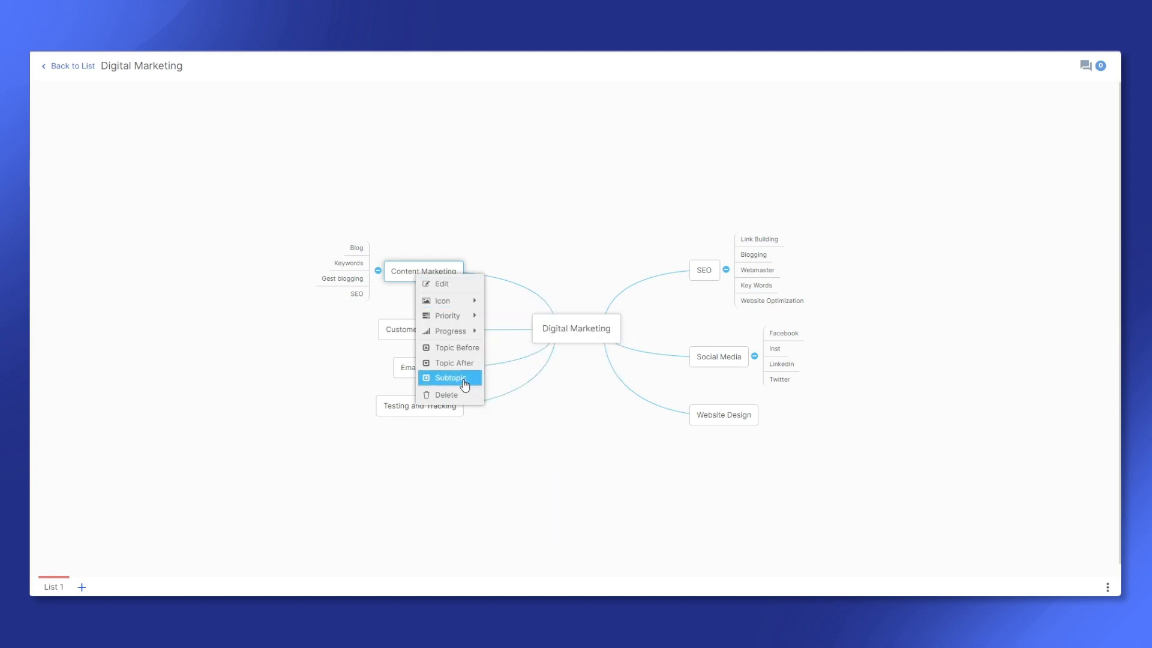
left_click(464, 380)
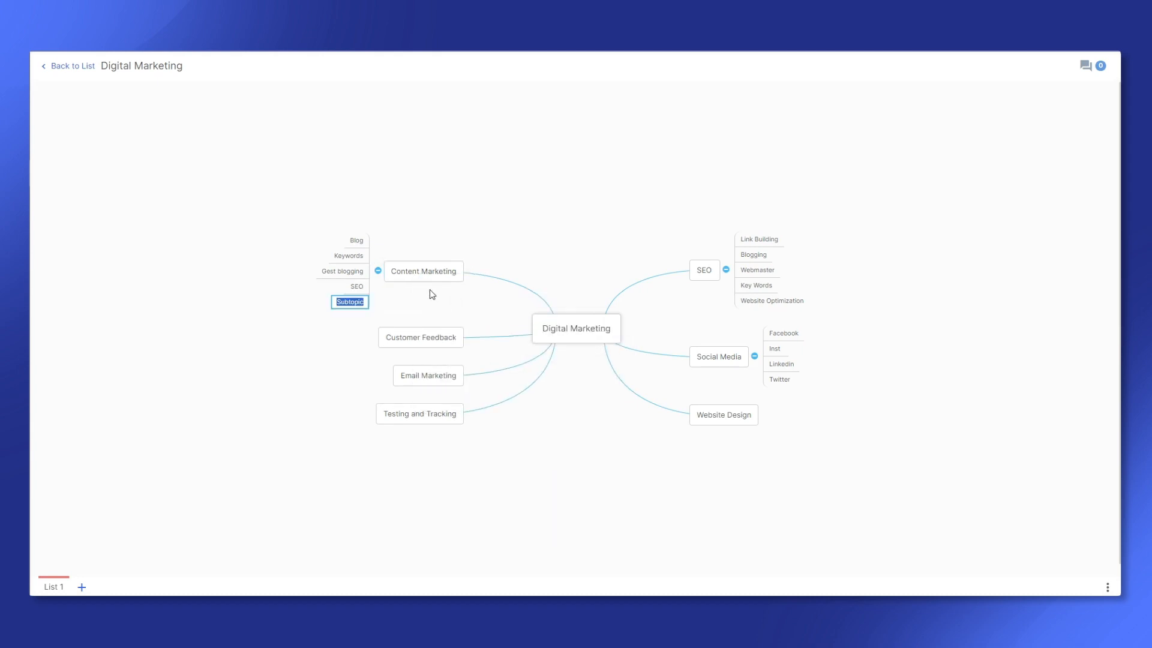
type("Reviews")
key("Return")
Add two subtopics named "CTA" and "Design" under the Website Design topic.
right_click(736, 416)
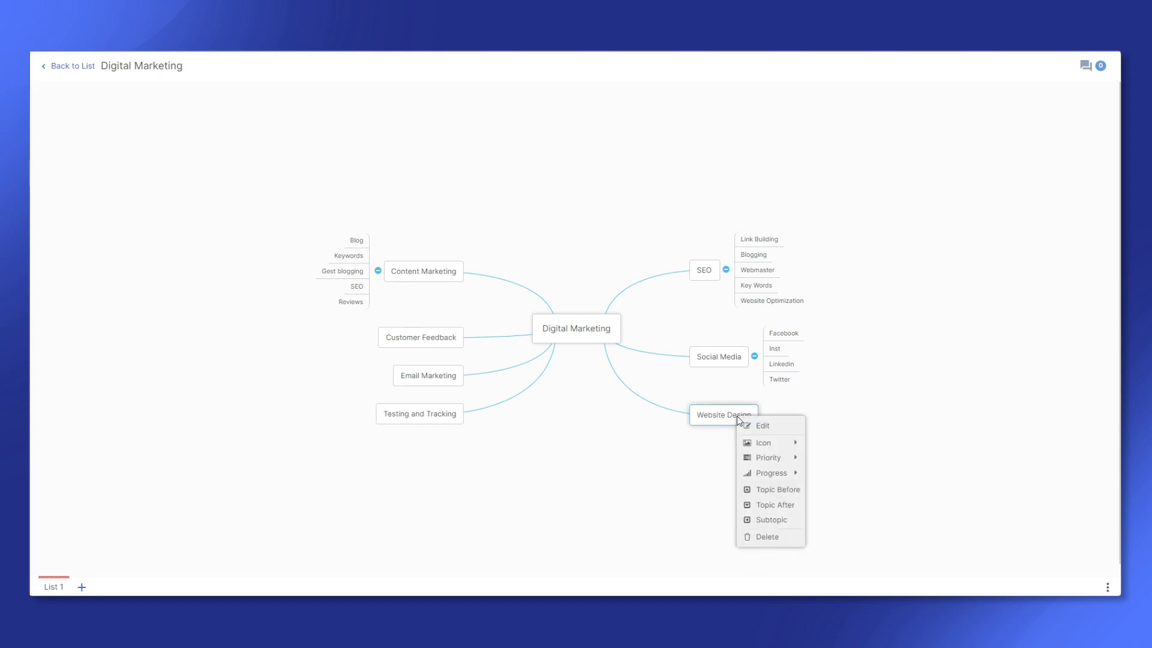
left_click(791, 521)
type("CTA")
left_click(708, 418)
right_click(707, 418)
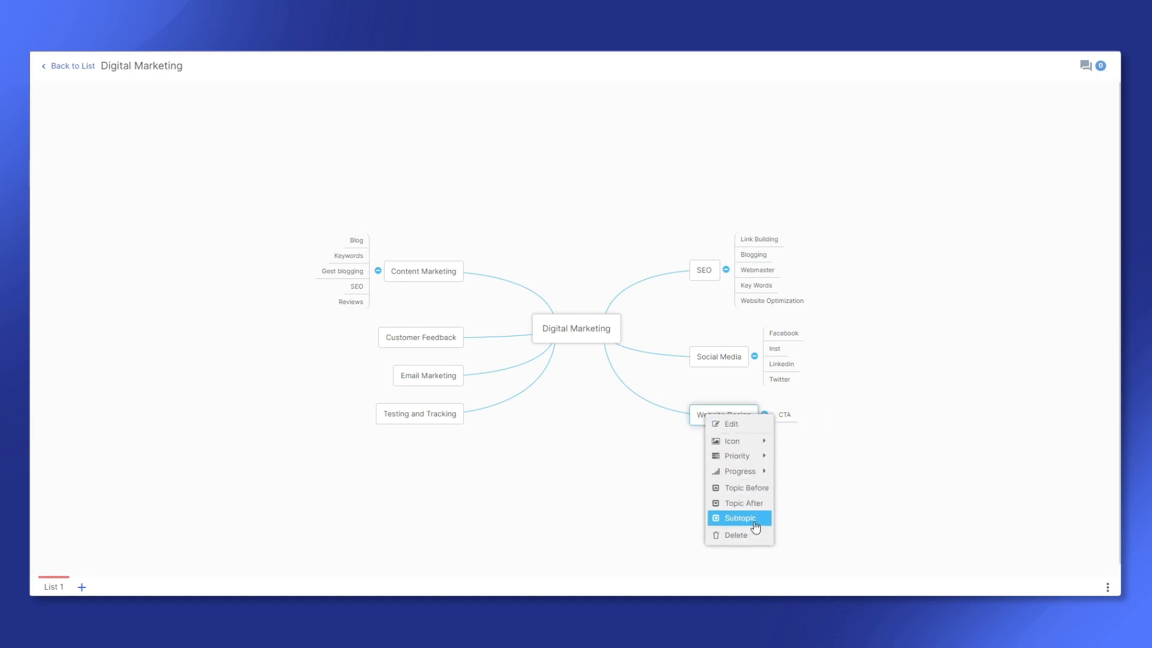
left_click(754, 523)
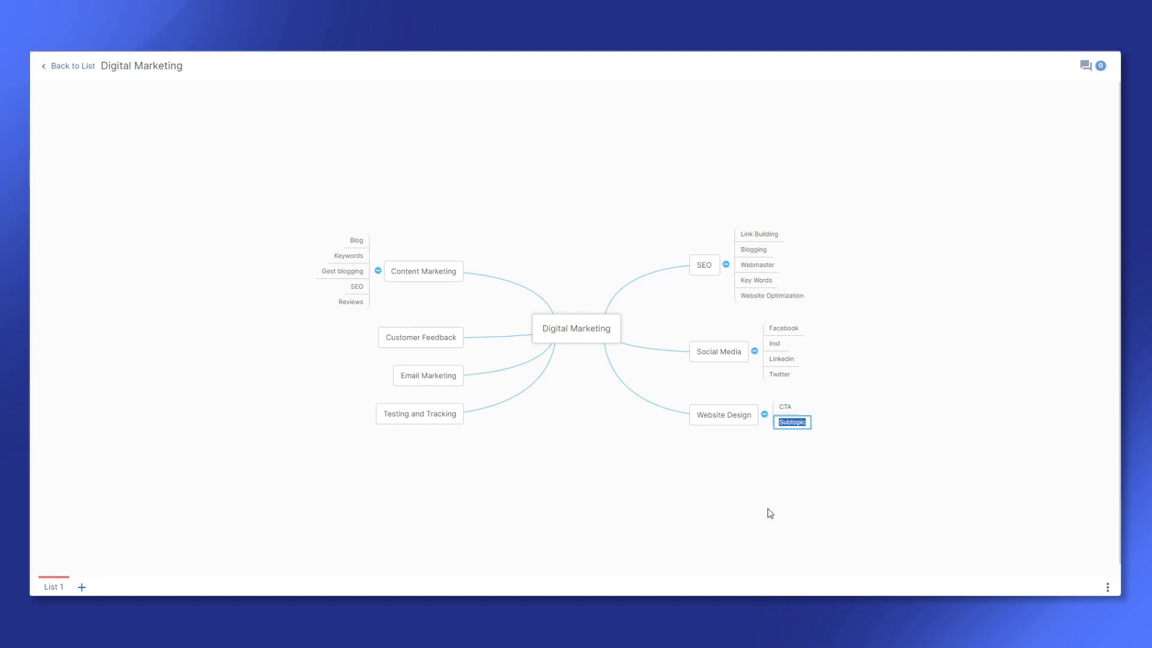
type("Design")
Add two more subtopics named "UX" and "Webforms" under the Website Design topic.
left_click(731, 420)
right_click(731, 420)
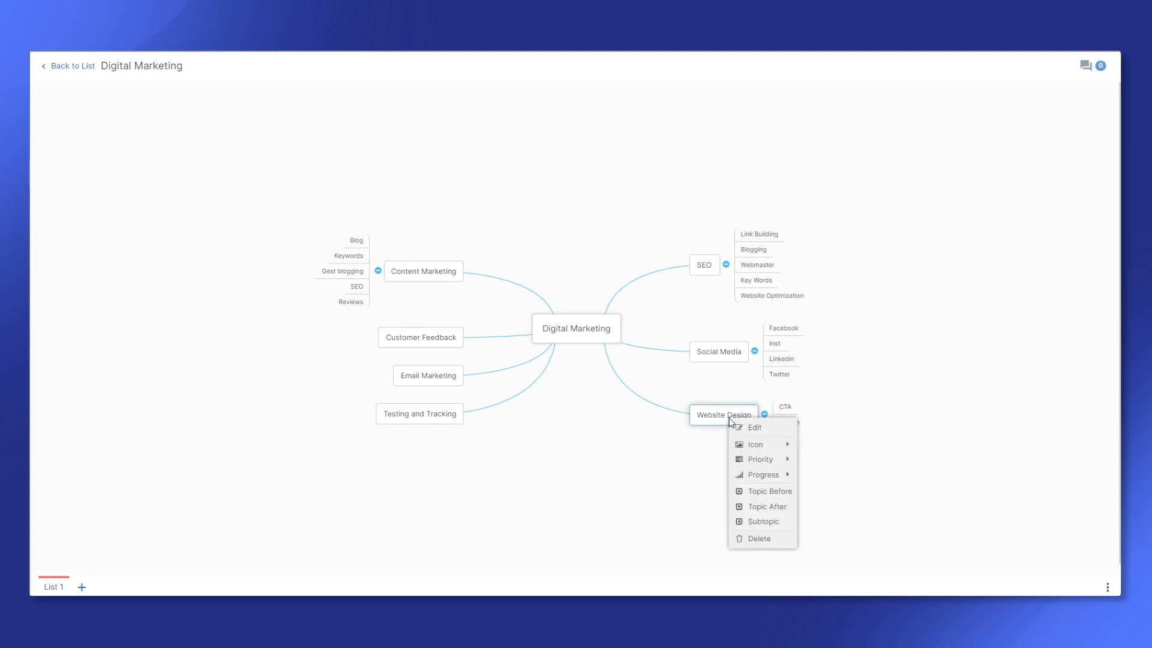
left_click(763, 522)
type("U")
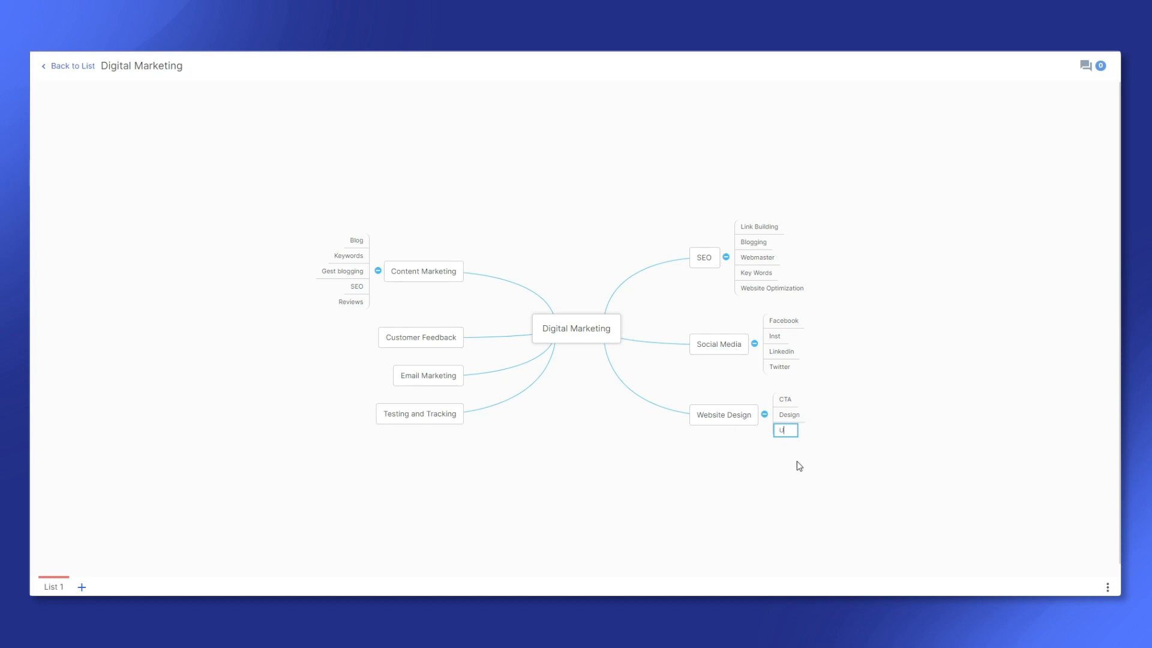
type("SX")
right_click(722, 414)
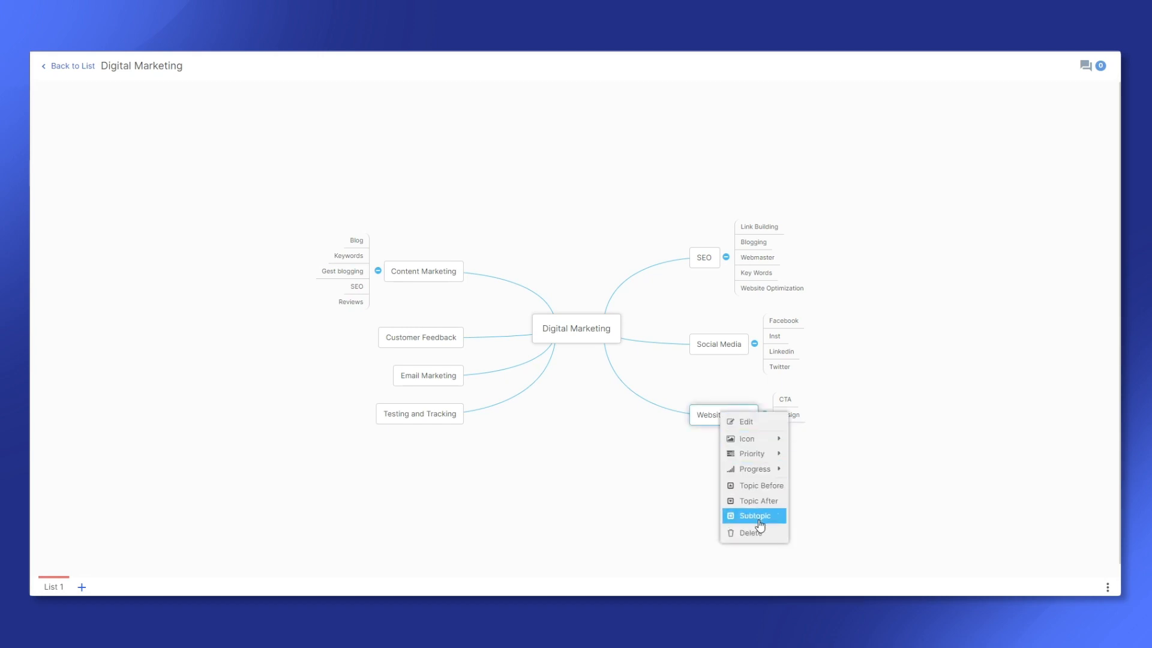
left_click(756, 516)
type("Webforms")
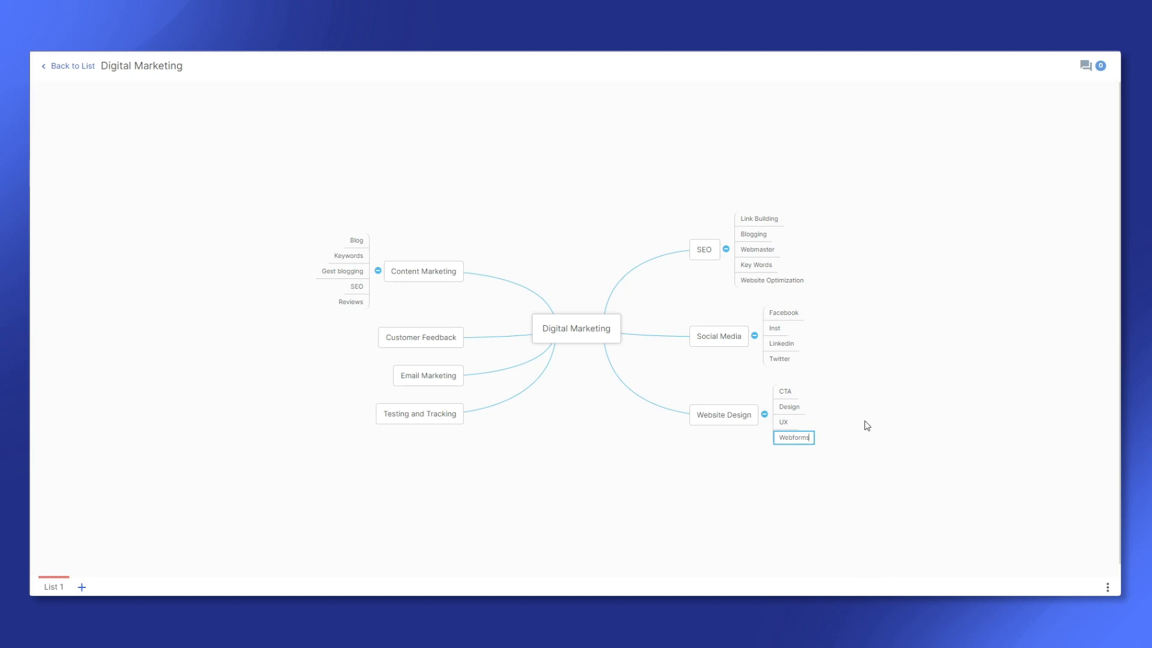
left_click(576, 444)
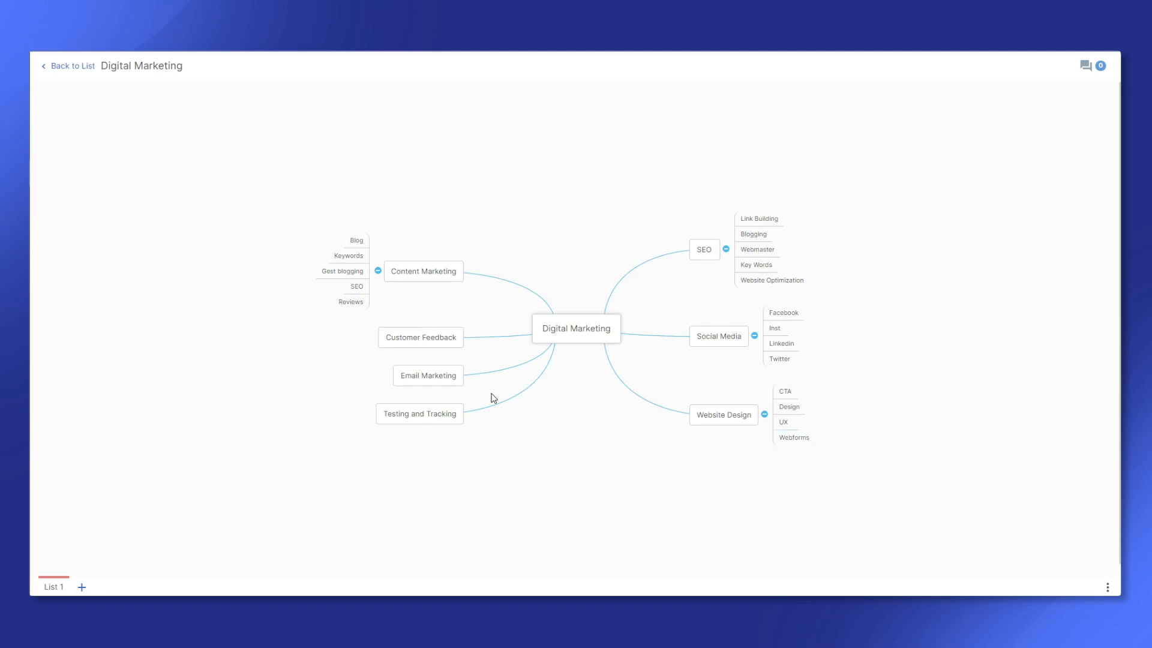
Add two subtopics named "Ansalytics" and "Conversions" under the Testing and Tracking topic.
right_click(414, 413)
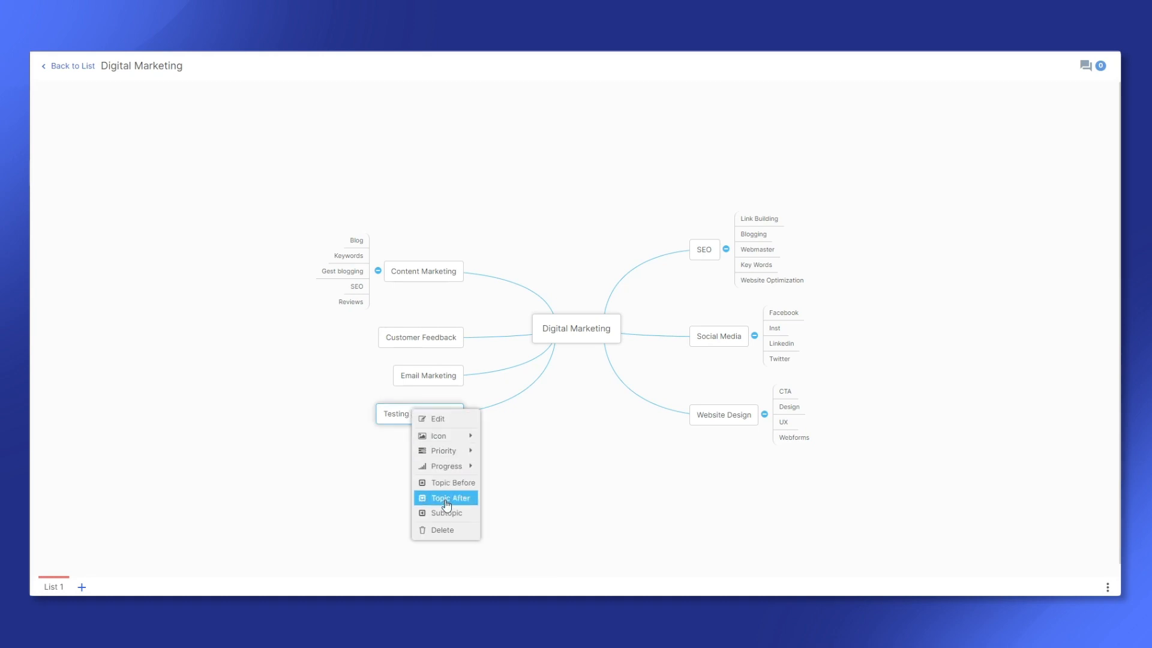
left_click(446, 513)
type("An")
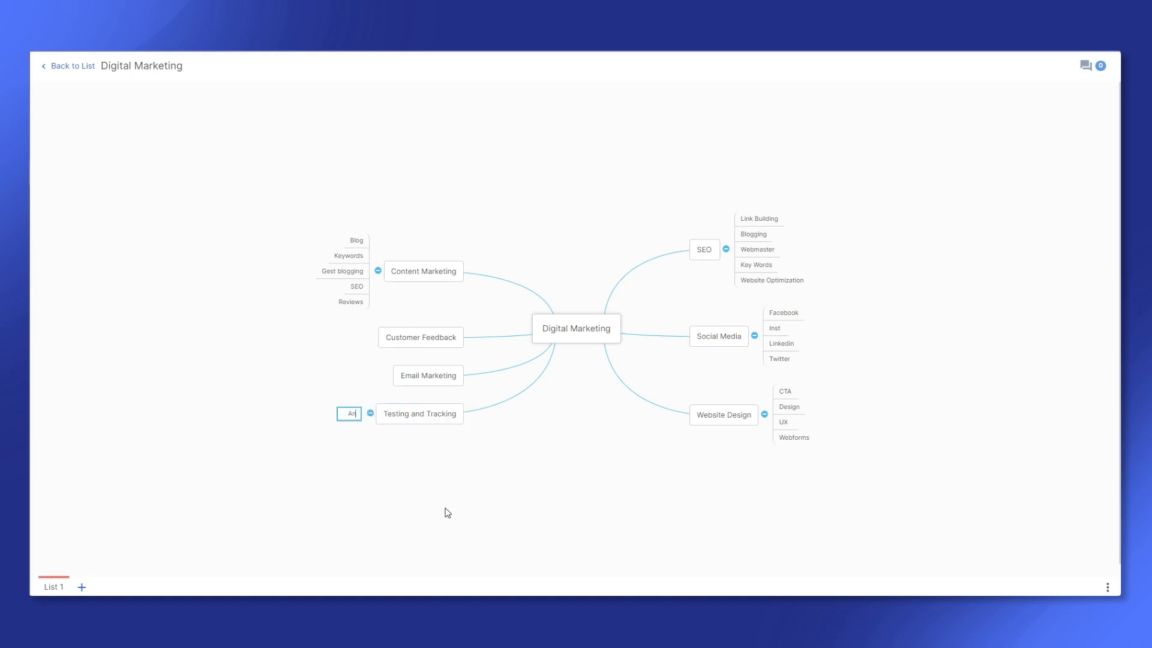
type("salytics")
right_click(413, 418)
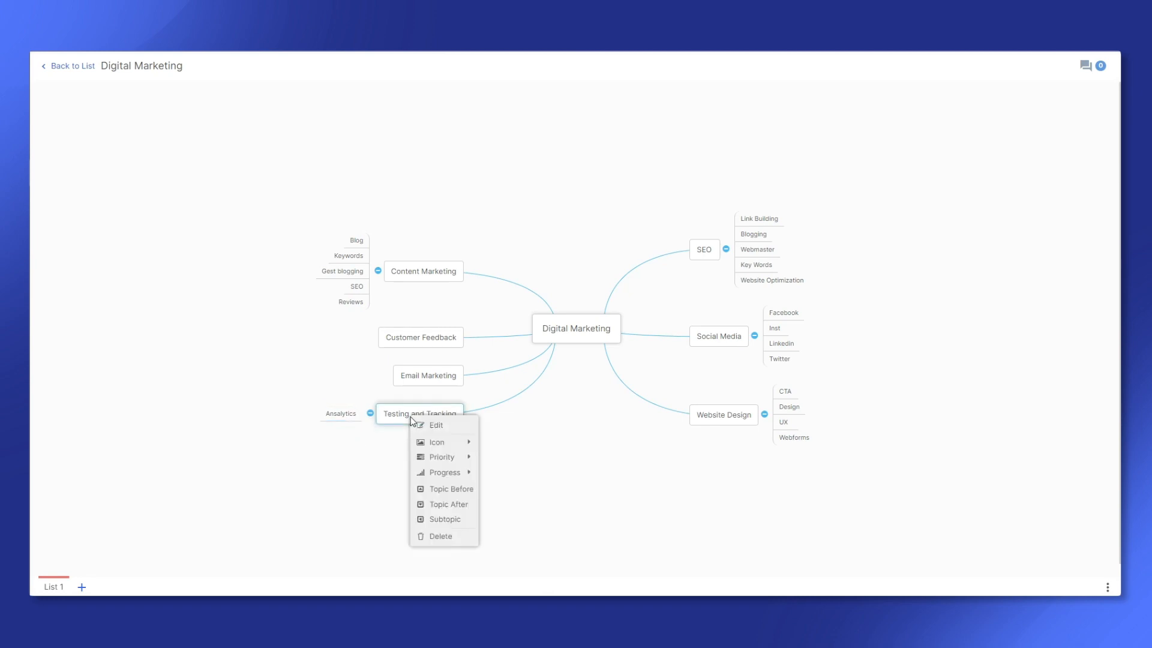
left_click(442, 518)
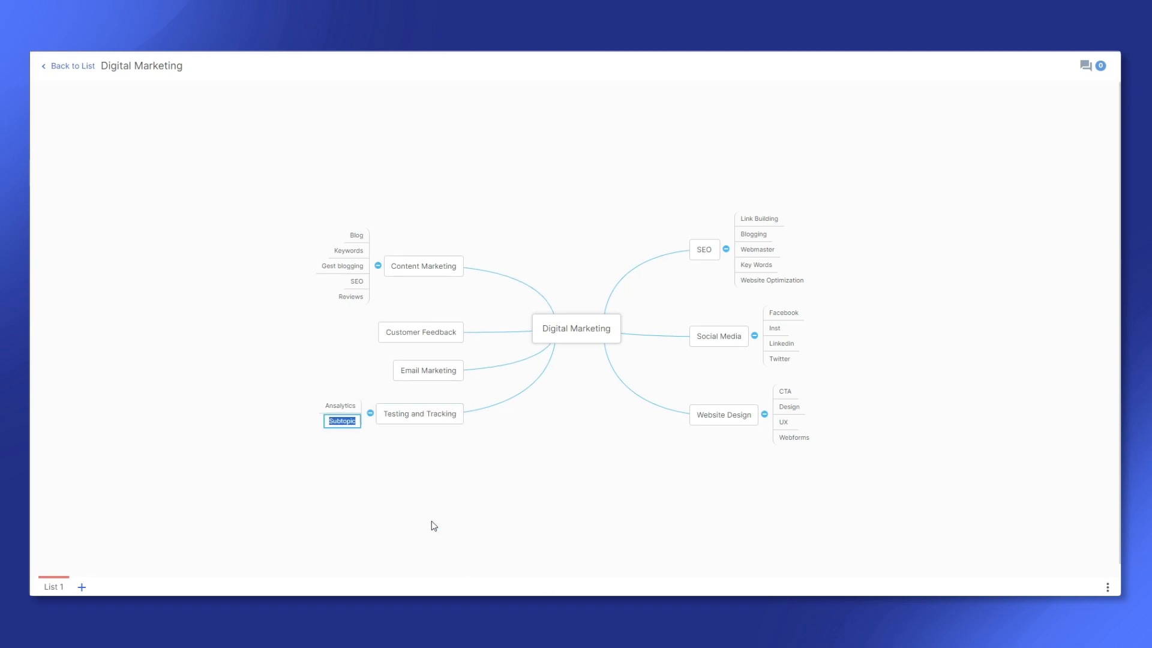
type("Conversions")
key("Return")
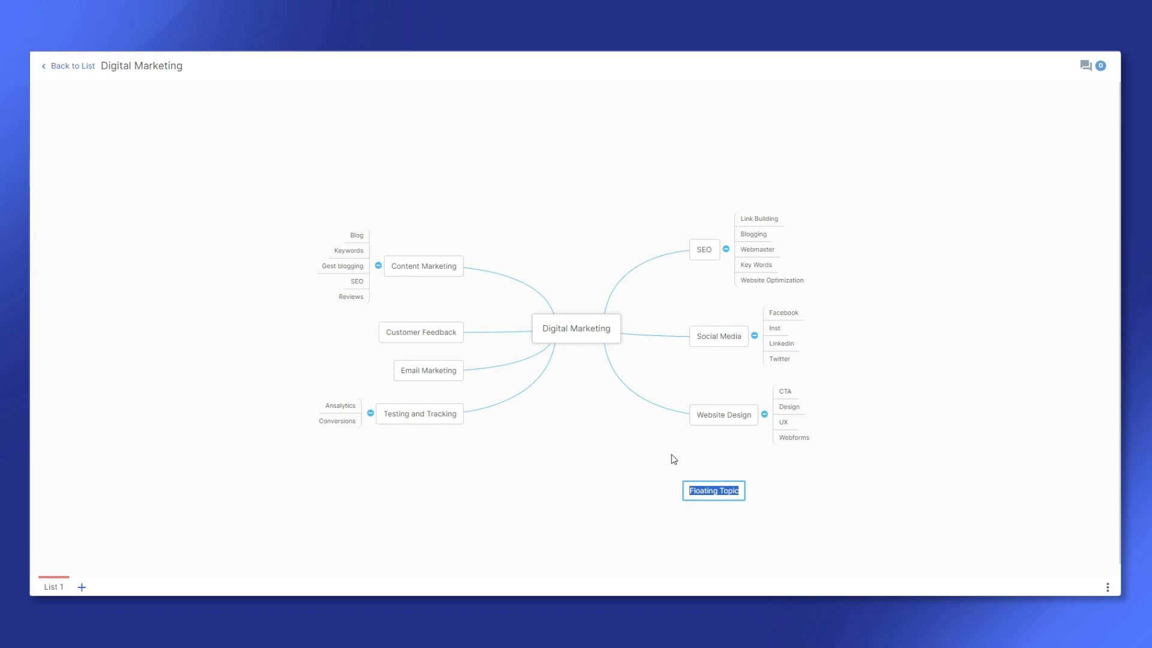
Name the new floating topic "Traffic allocation" and attach it as the last subtopic of Testing and Tracking.
type("T")
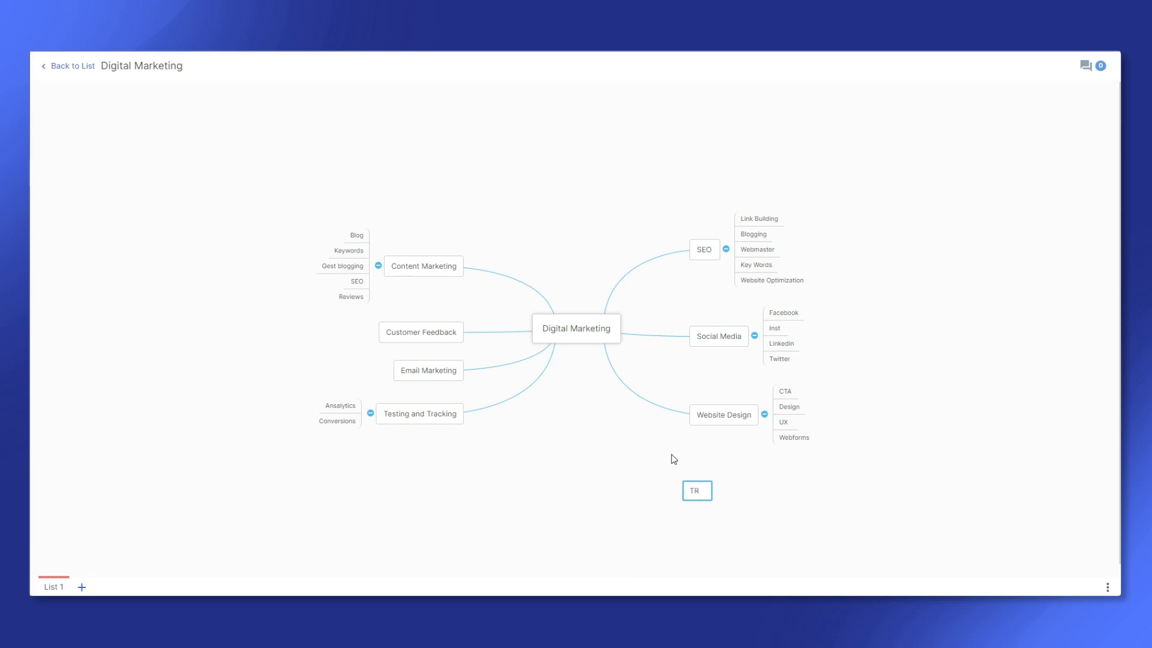
type("raffic allocation")
left_click(684, 468)
left_click_drag(735, 499, 327, 429)
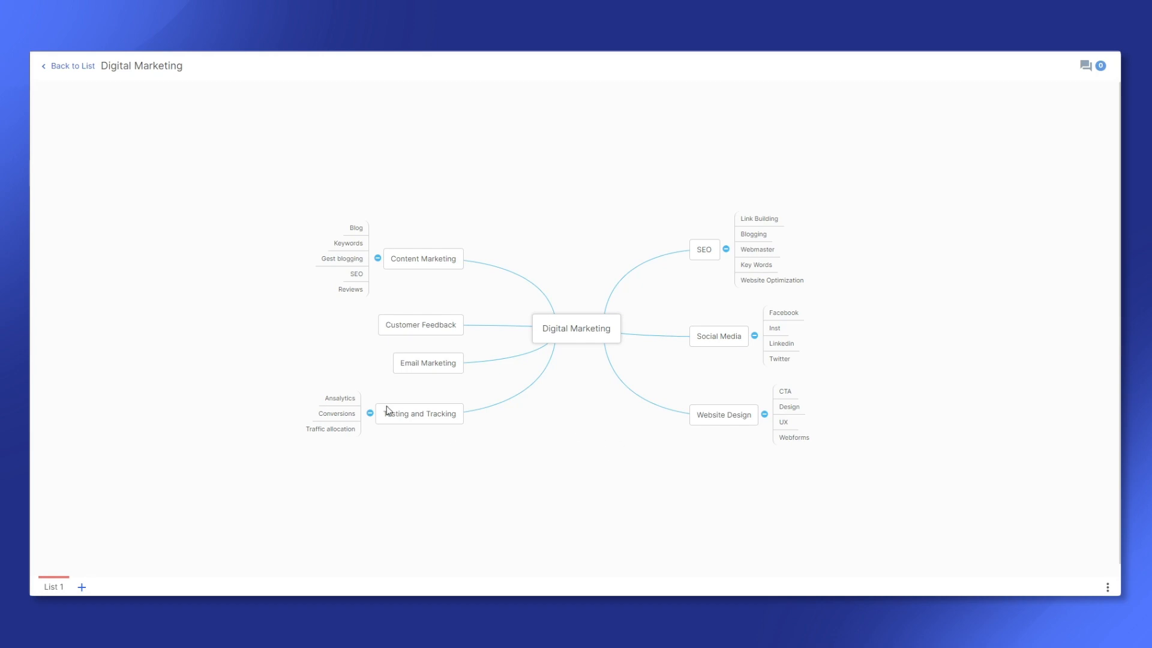
Add two subtopics named "Newsletters" and "Promotions" under the Email Marketing topic.
right_click(426, 364)
left_click(463, 467)
type("Newsletters")
right_click(412, 364)
left_click(440, 469)
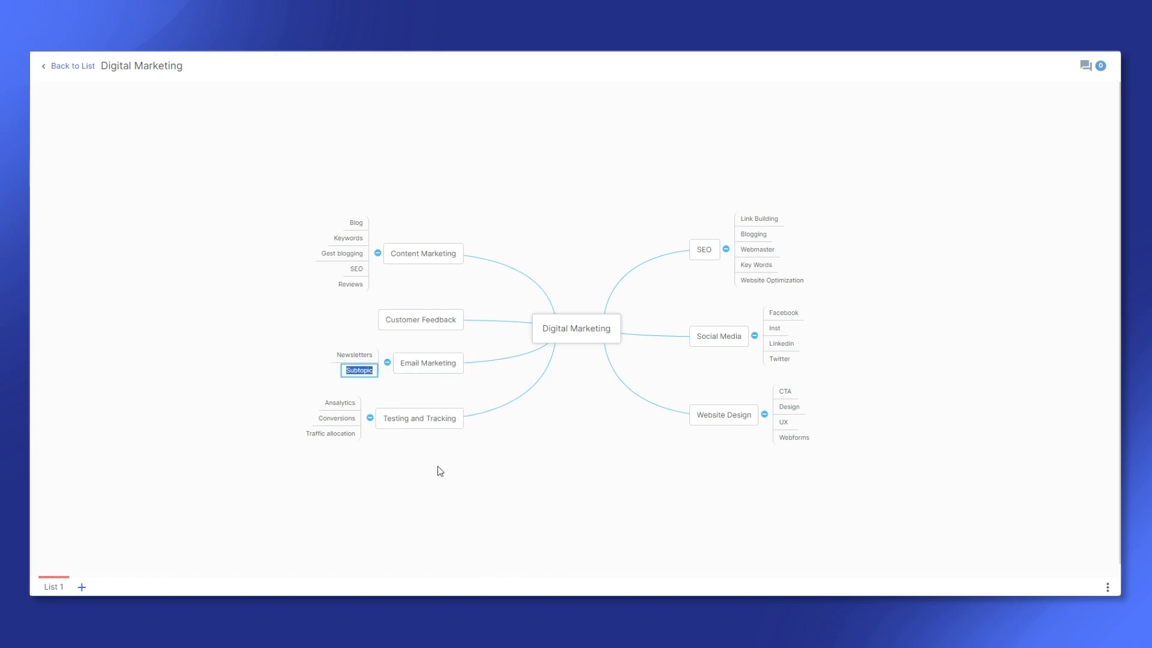
type("Promotio")
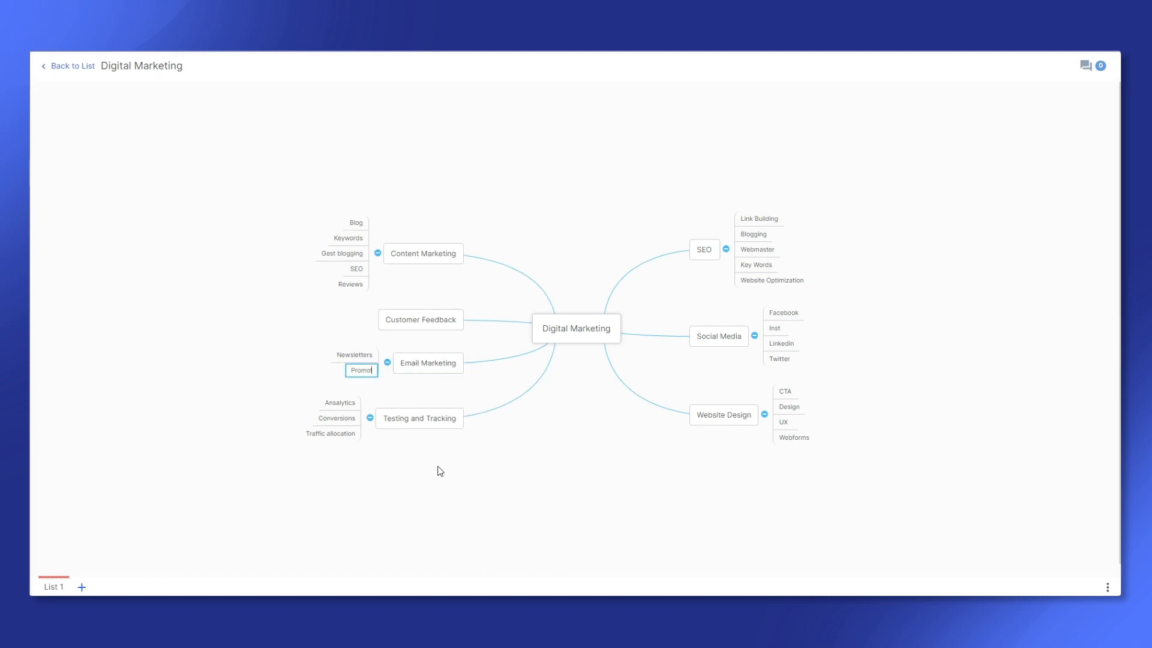
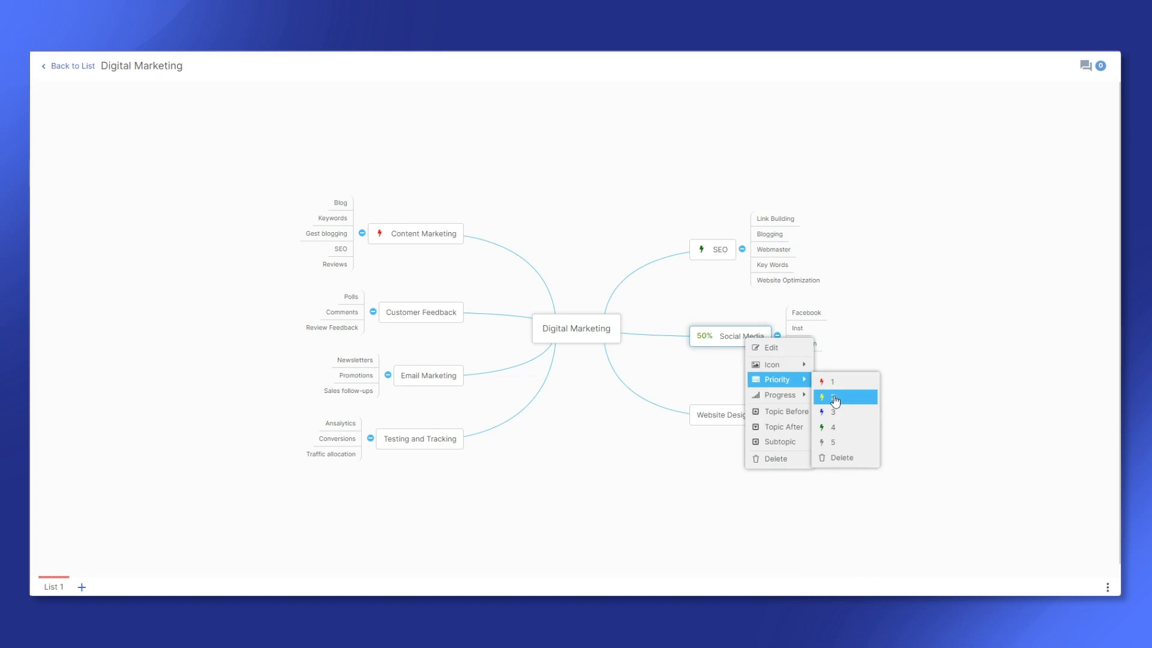
Set the priority of the Social Media topic to 2 and of the Customer Feedback topic to 5.
left_click(834, 399)
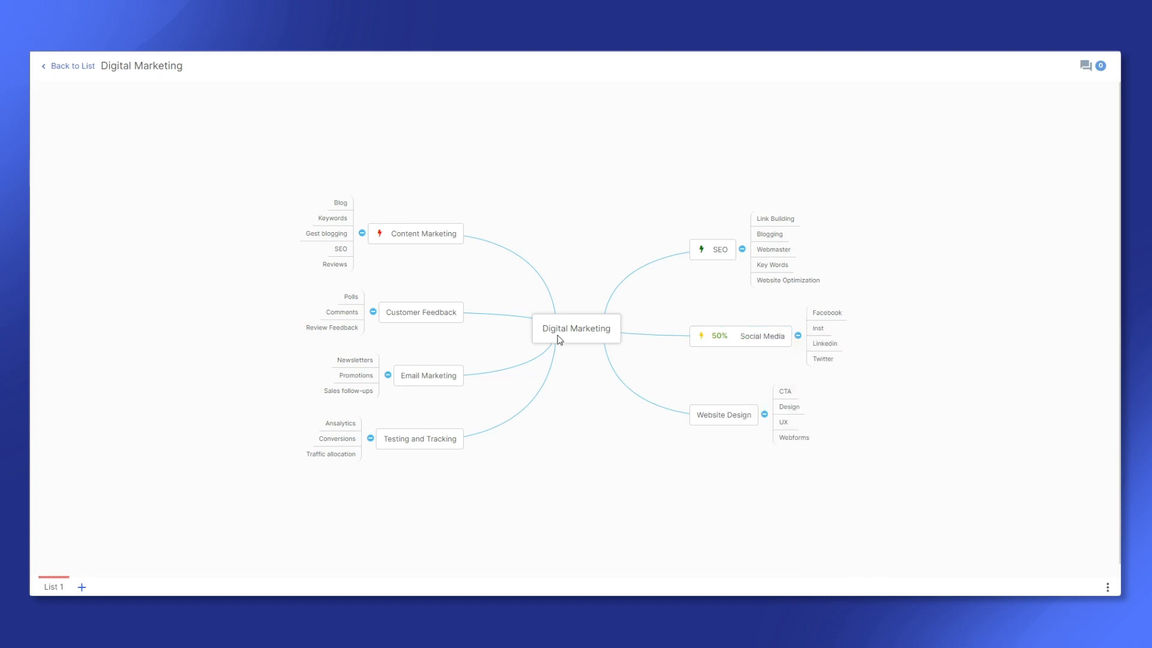
right_click(443, 306)
mouse_move(494, 347)
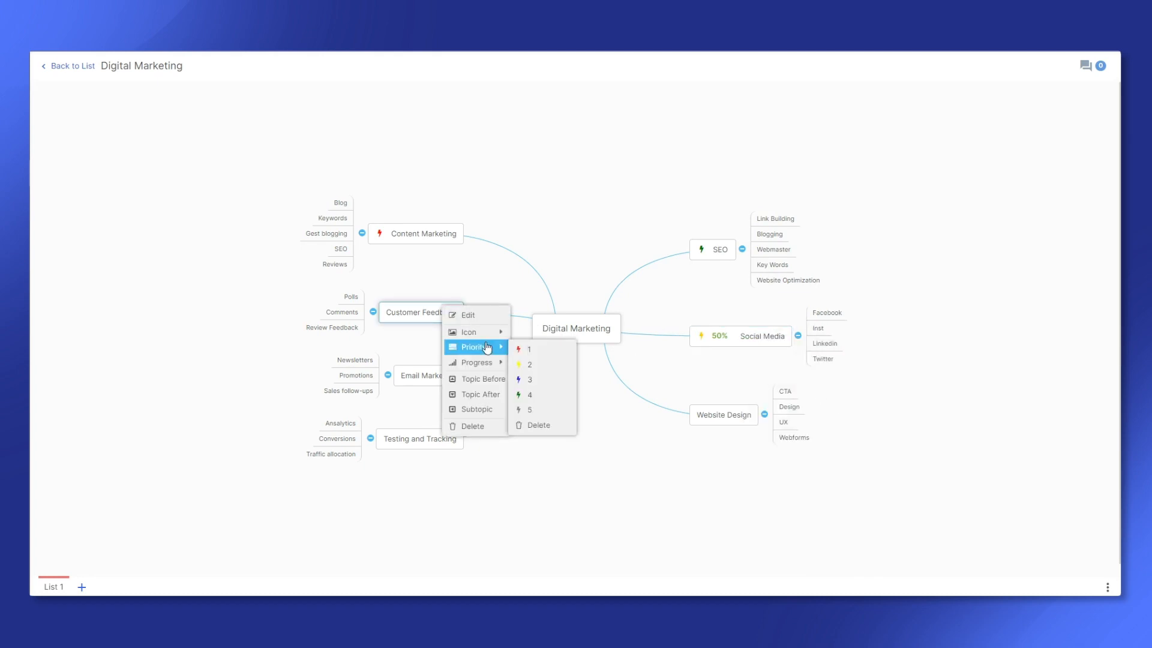
left_click(533, 408)
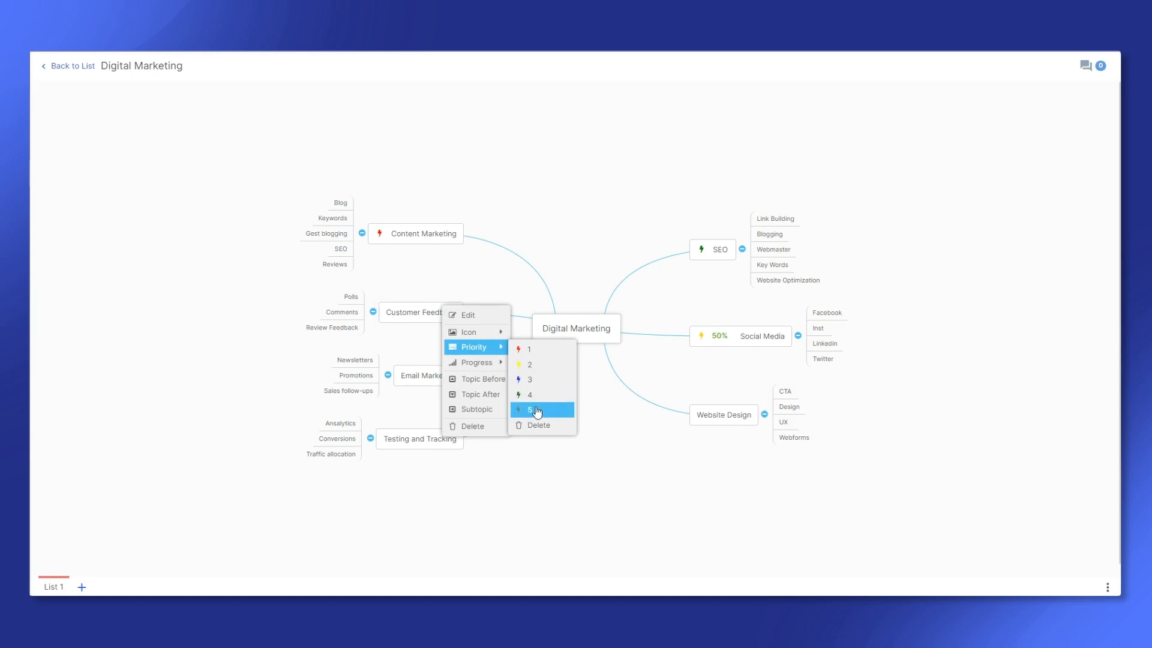
Set the priority of the Email Marketing topic to 3.
right_click(431, 375)
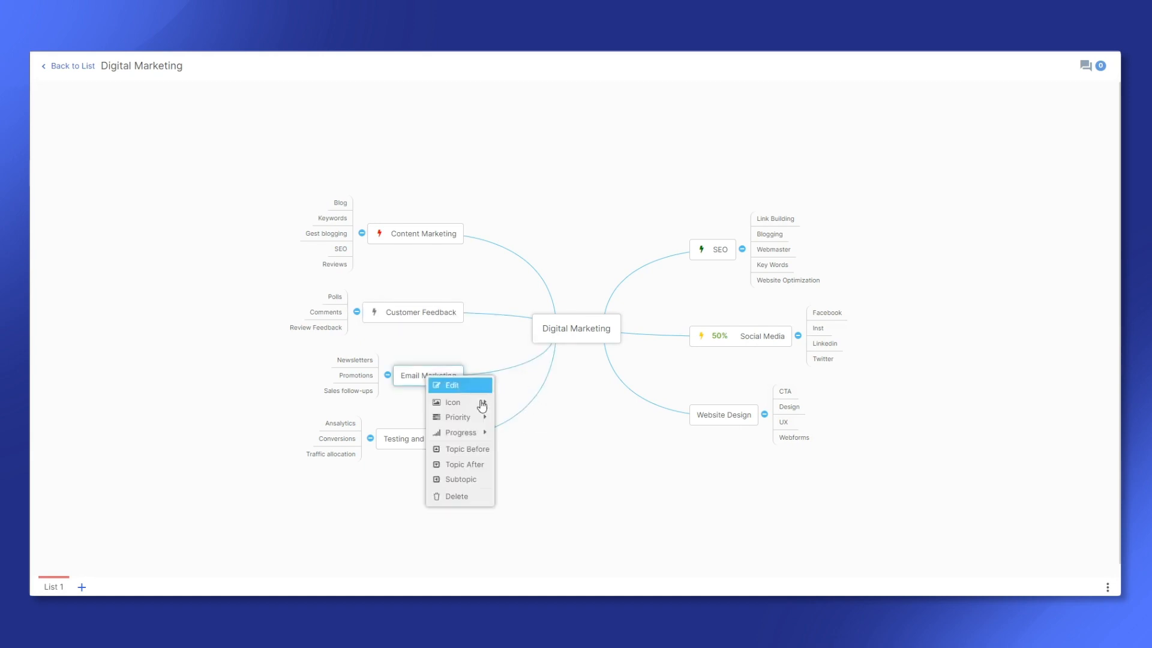
mouse_move(477, 417)
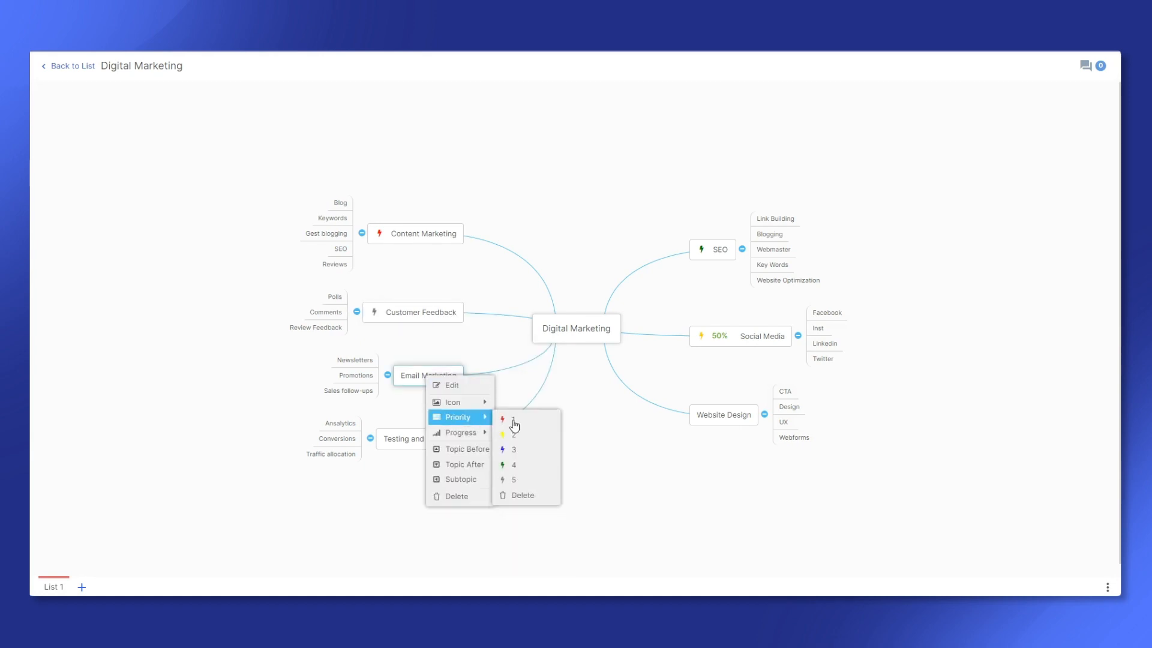
left_click(526, 454)
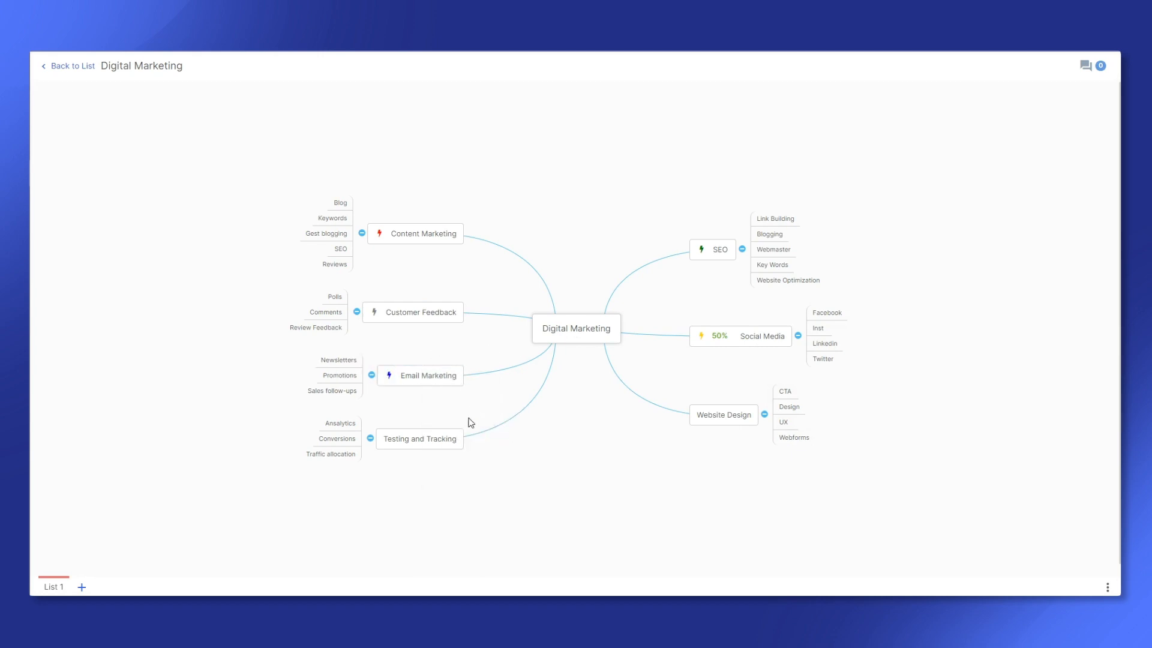
right_click(440, 438)
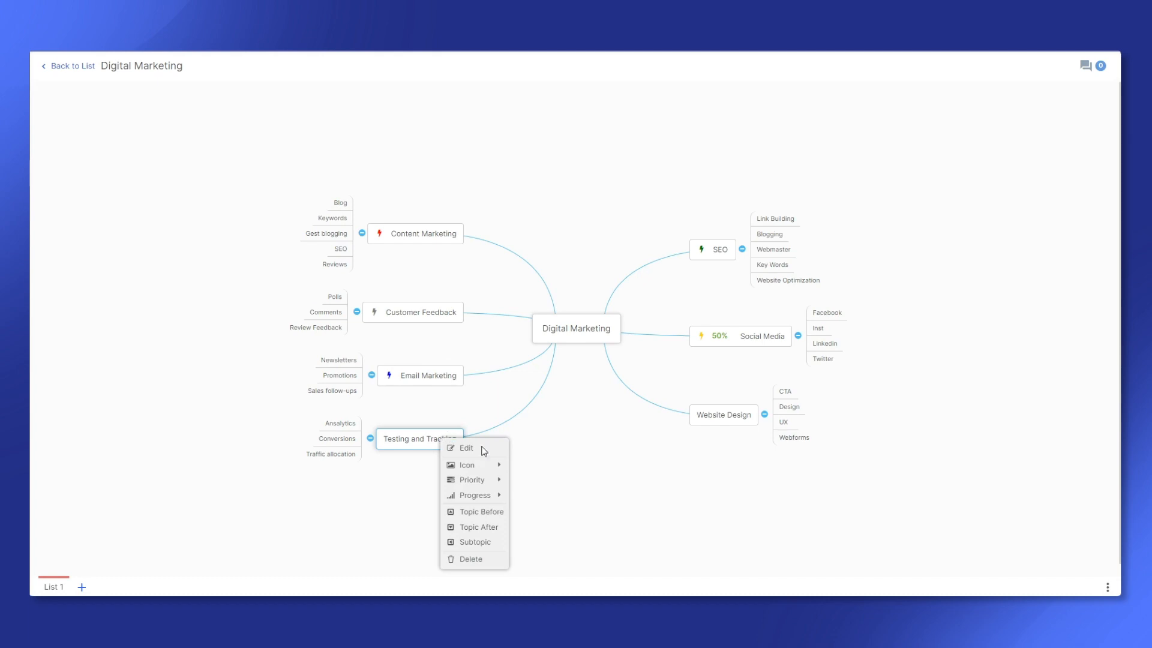
mouse_move(486, 469)
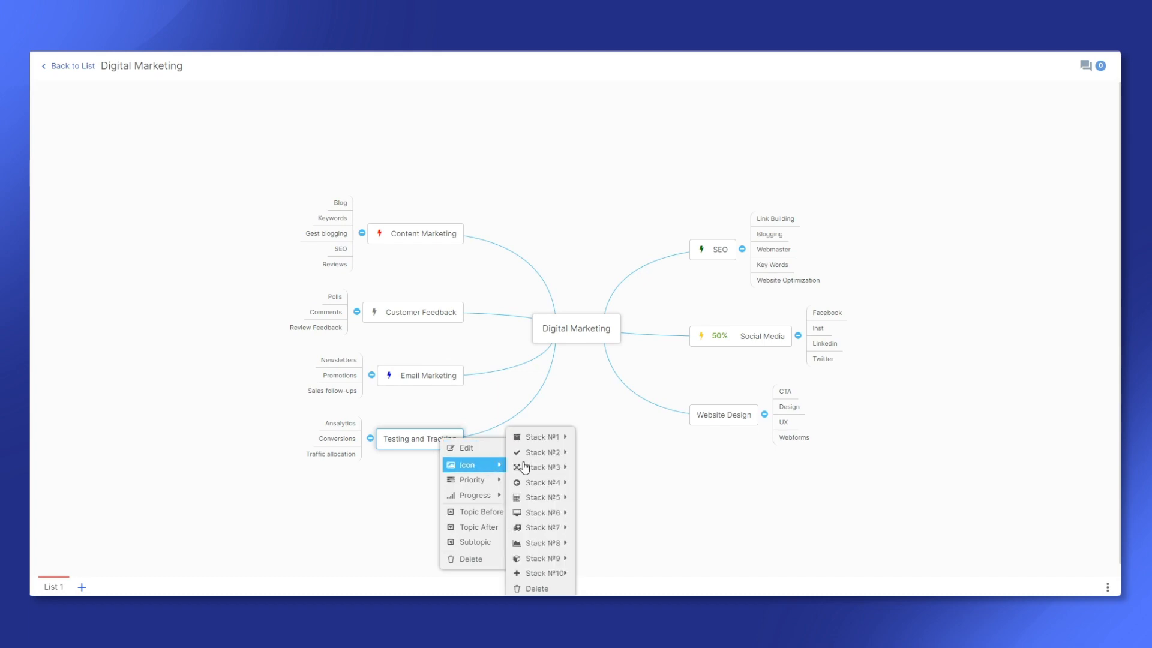
mouse_move(559, 469)
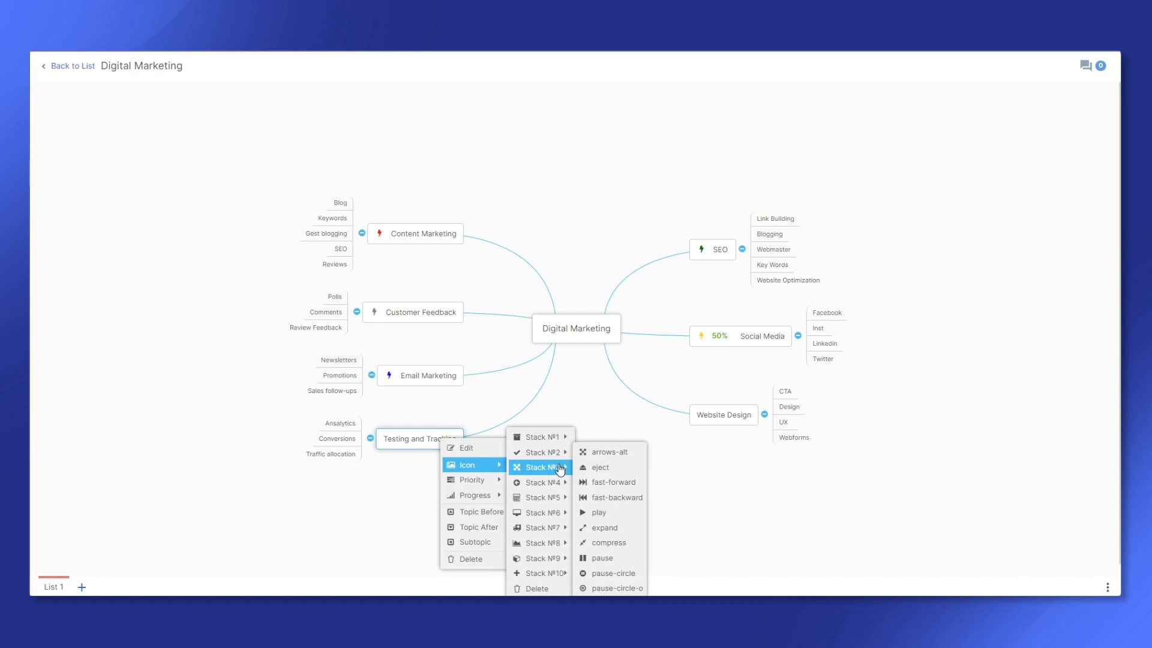
Give the Website Design topic the desktop icon from Stack №6.
right_click(725, 415)
mouse_move(764, 445)
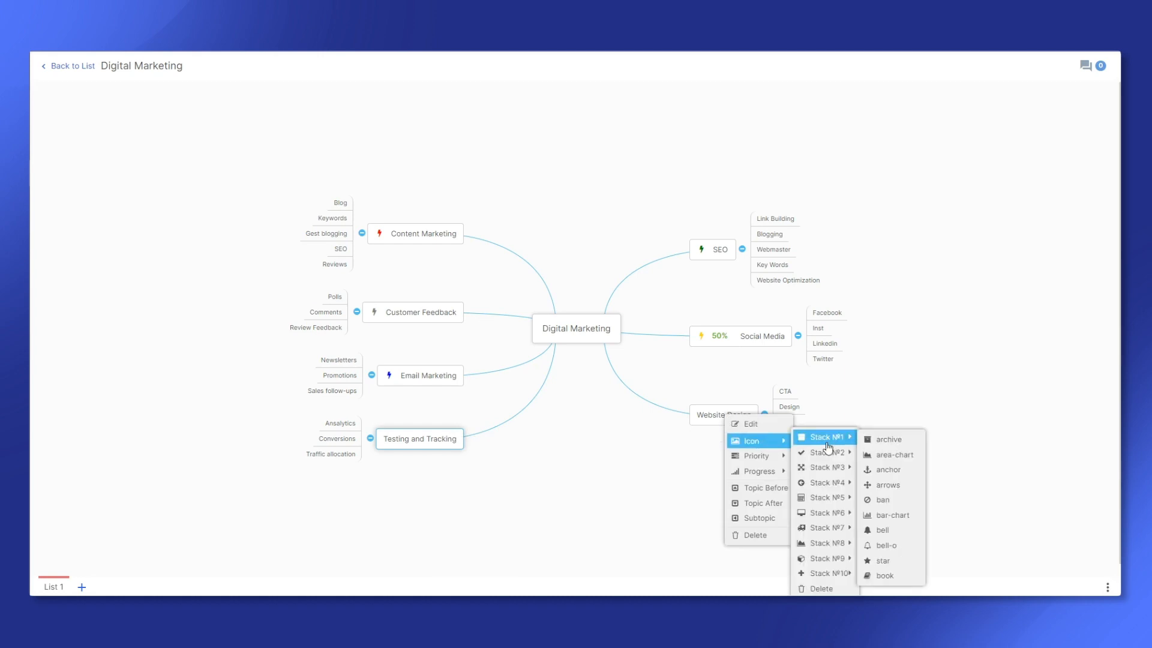
mouse_move(830, 516)
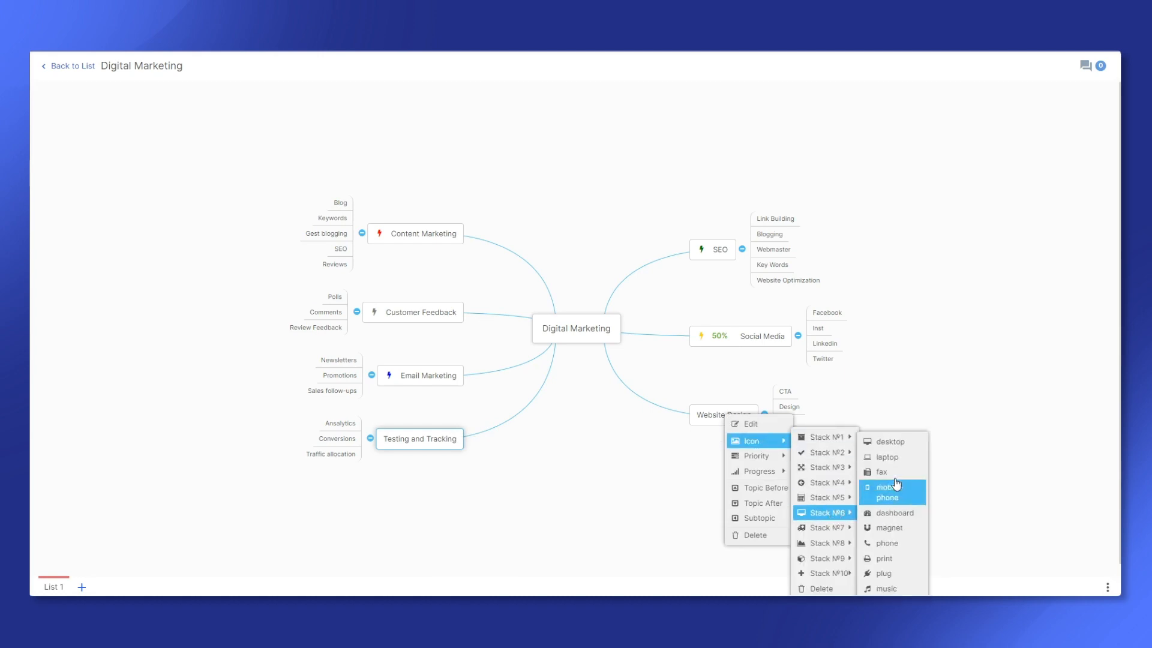
left_click(895, 442)
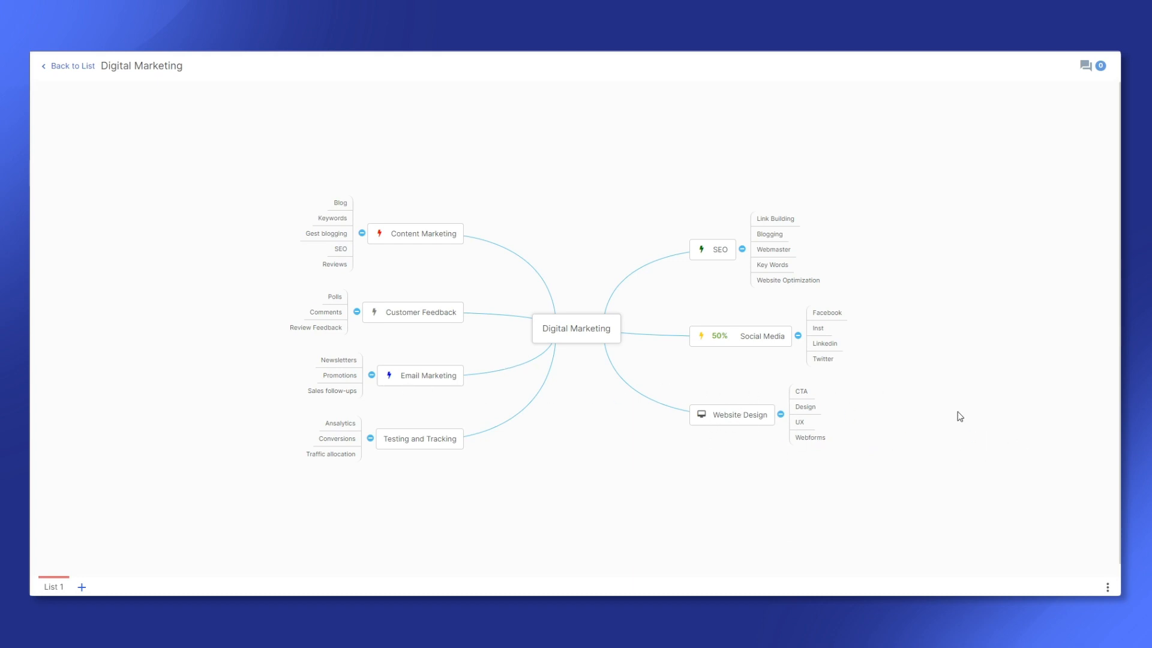
Set priority 2 on the Blog subtopic of Content Marketing and priority 1 on the Linkedin subtopic of Social Media.
right_click(339, 206)
mouse_move(389, 250)
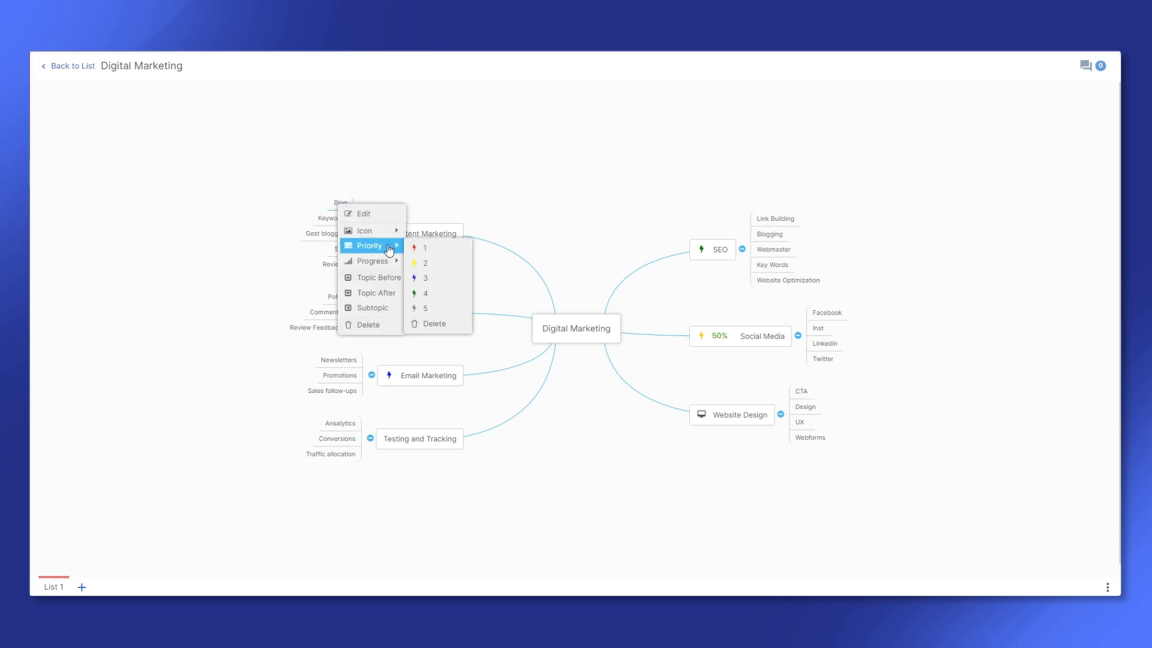
left_click(424, 262)
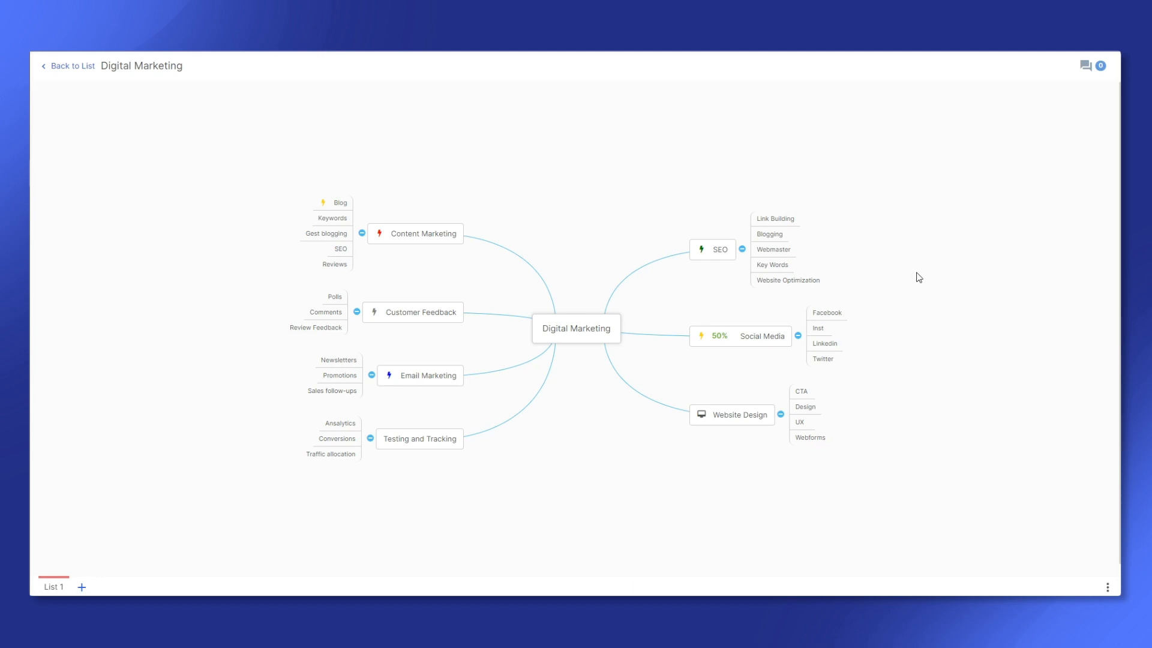
right_click(832, 346)
mouse_move(875, 400)
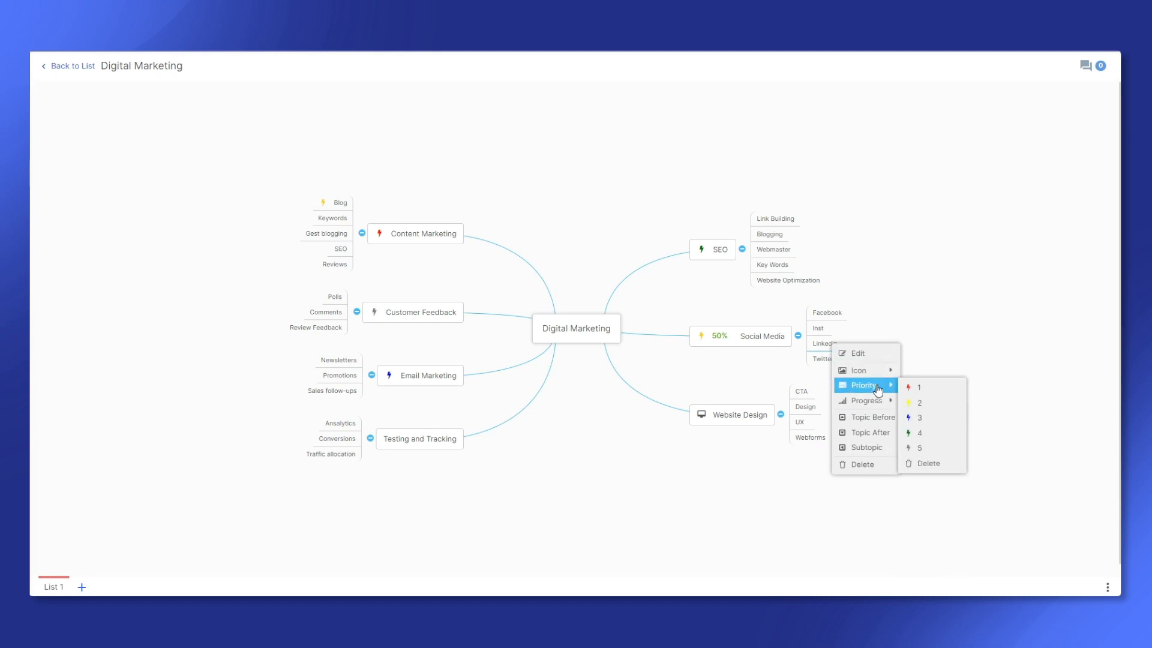
left_click(918, 387)
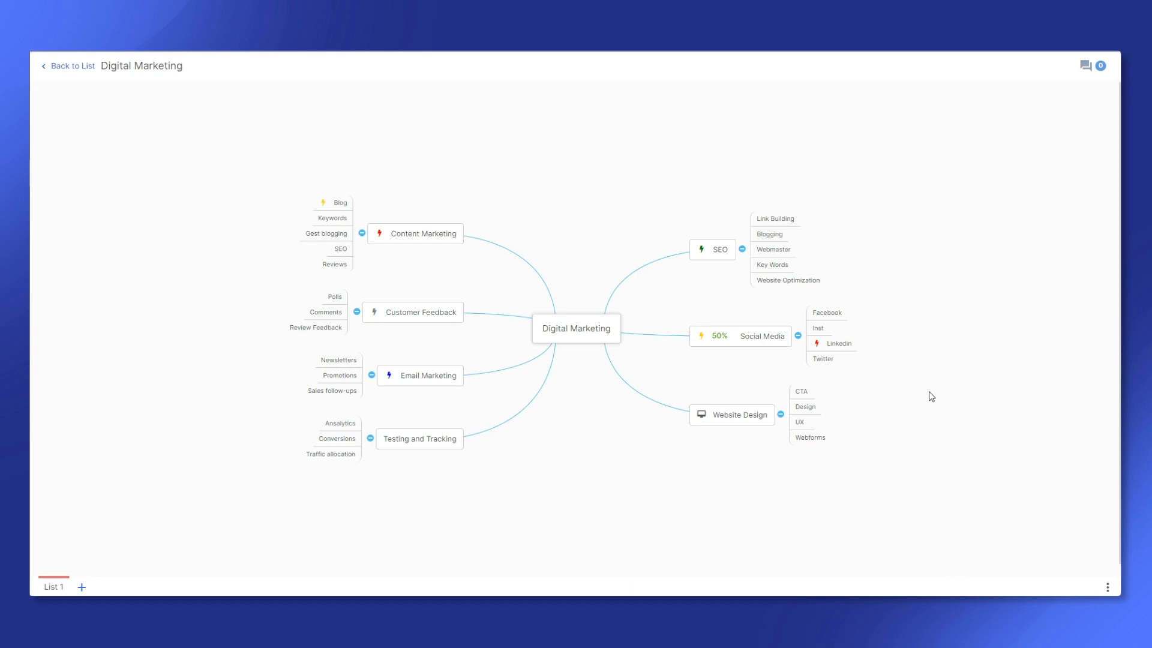
Edit the Testing and Tracking topic to have the description "Goggle Analytics" and save it.
right_click(403, 442)
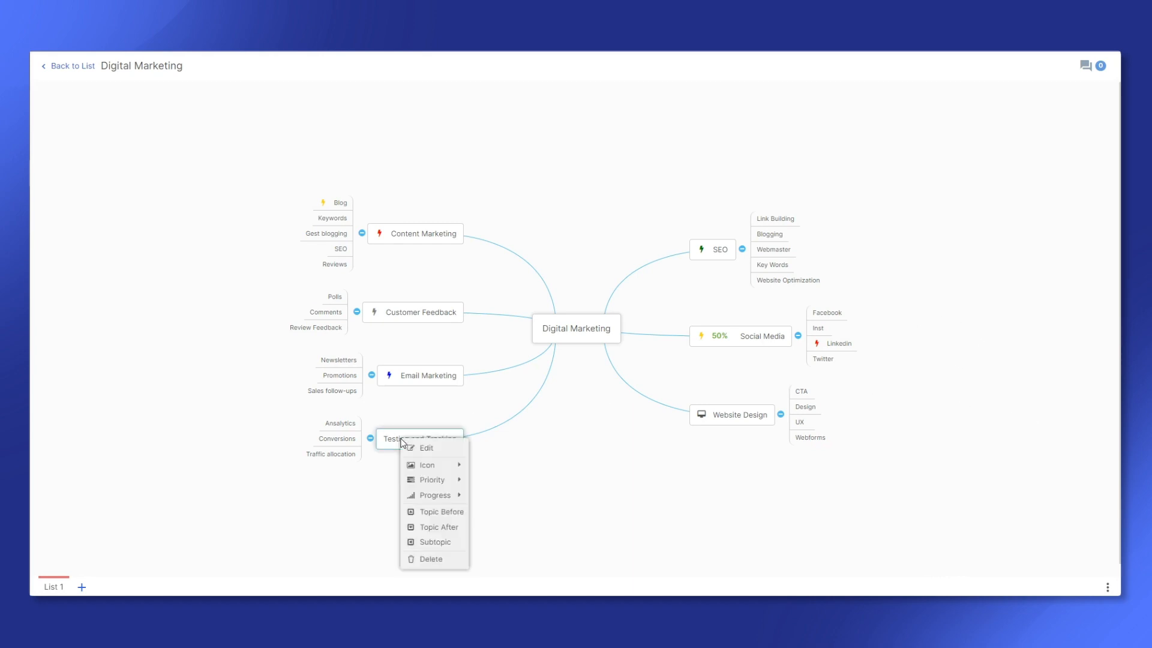
left_click(443, 449)
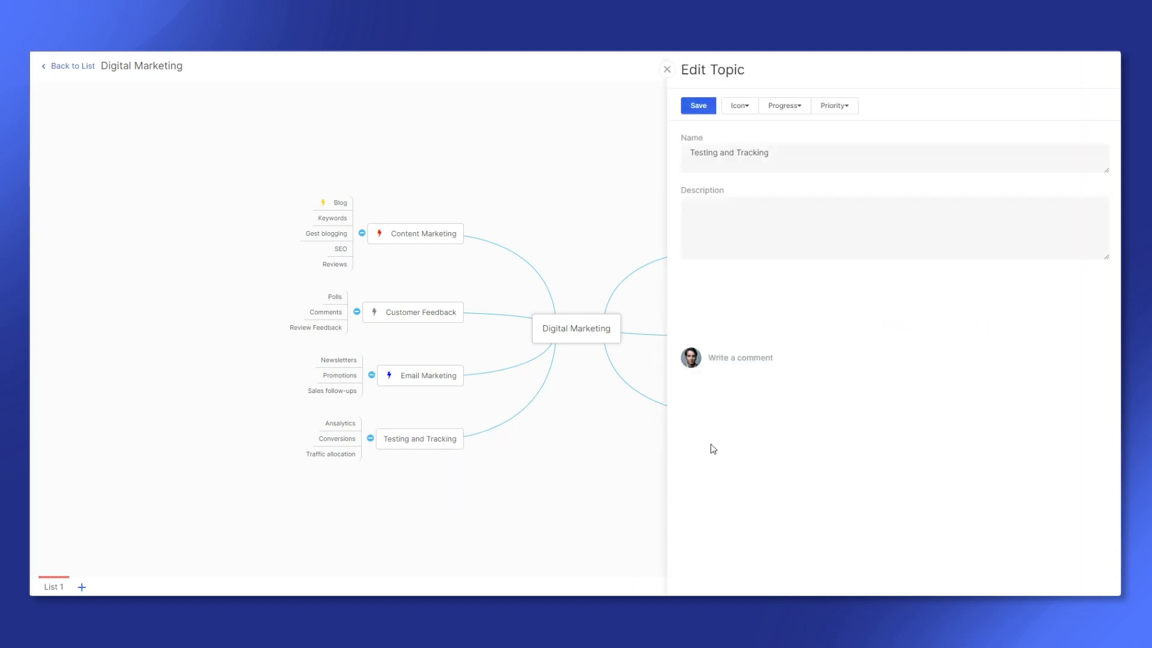
left_click(741, 107)
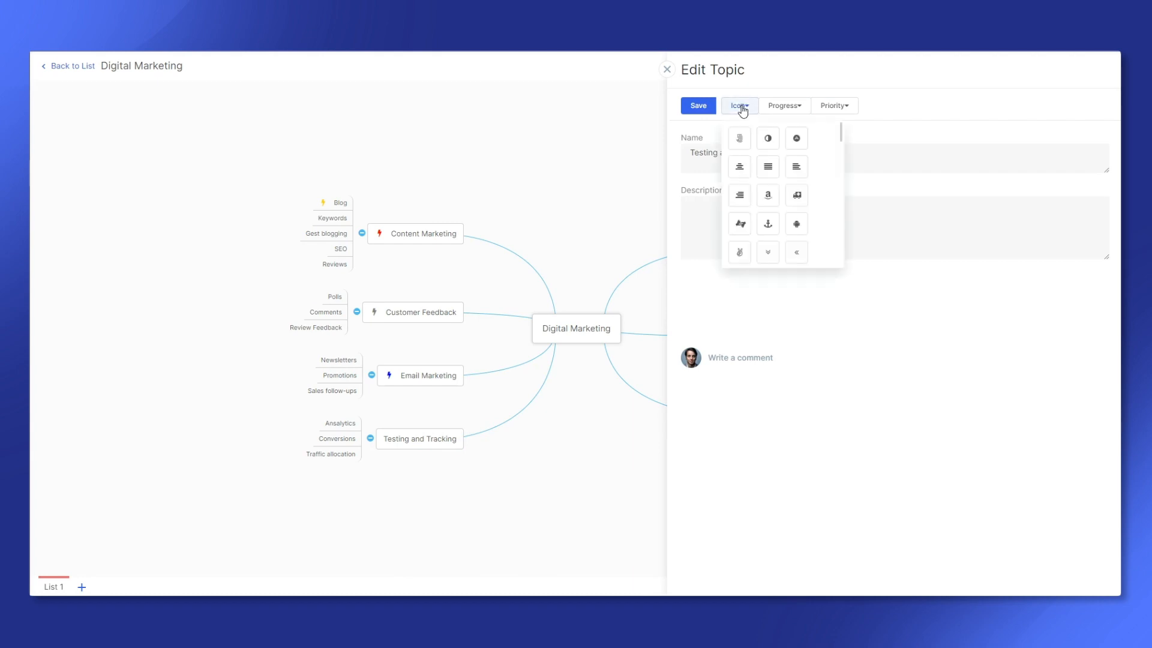
left_click(787, 109)
left_click(844, 110)
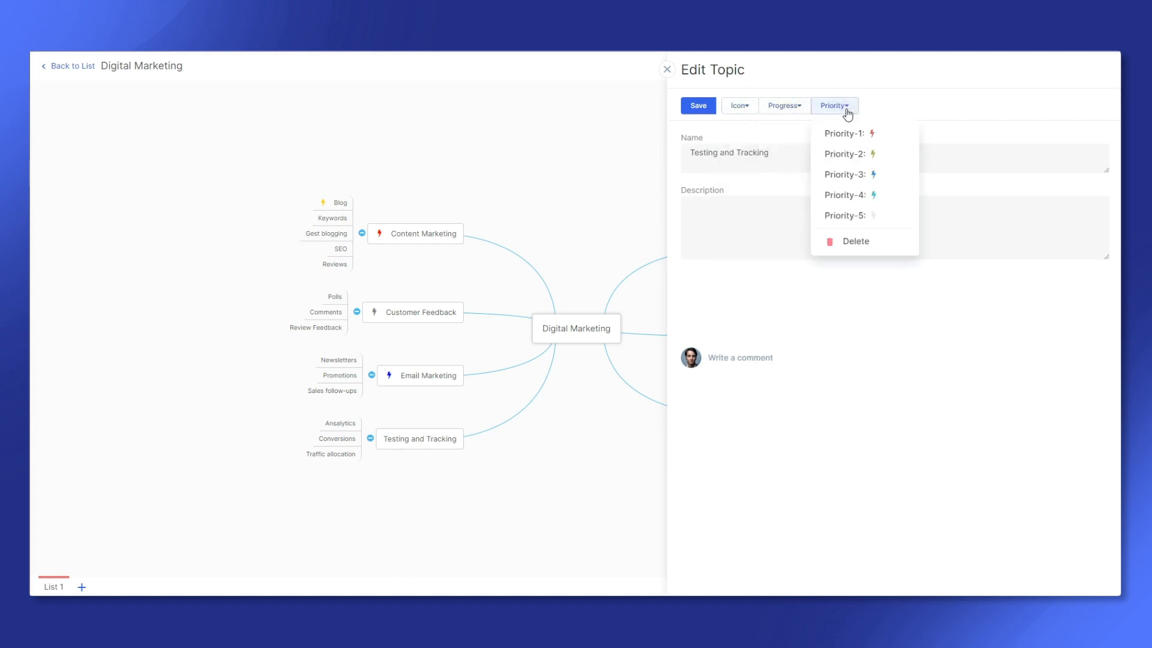
left_click(797, 340)
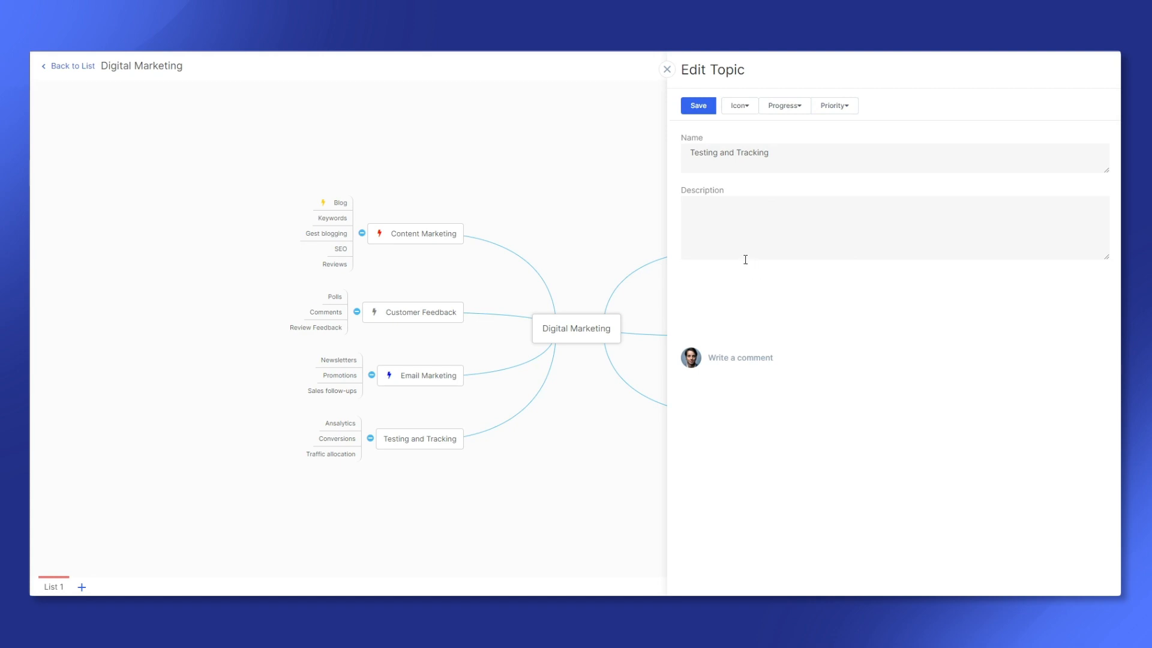
left_click(774, 213)
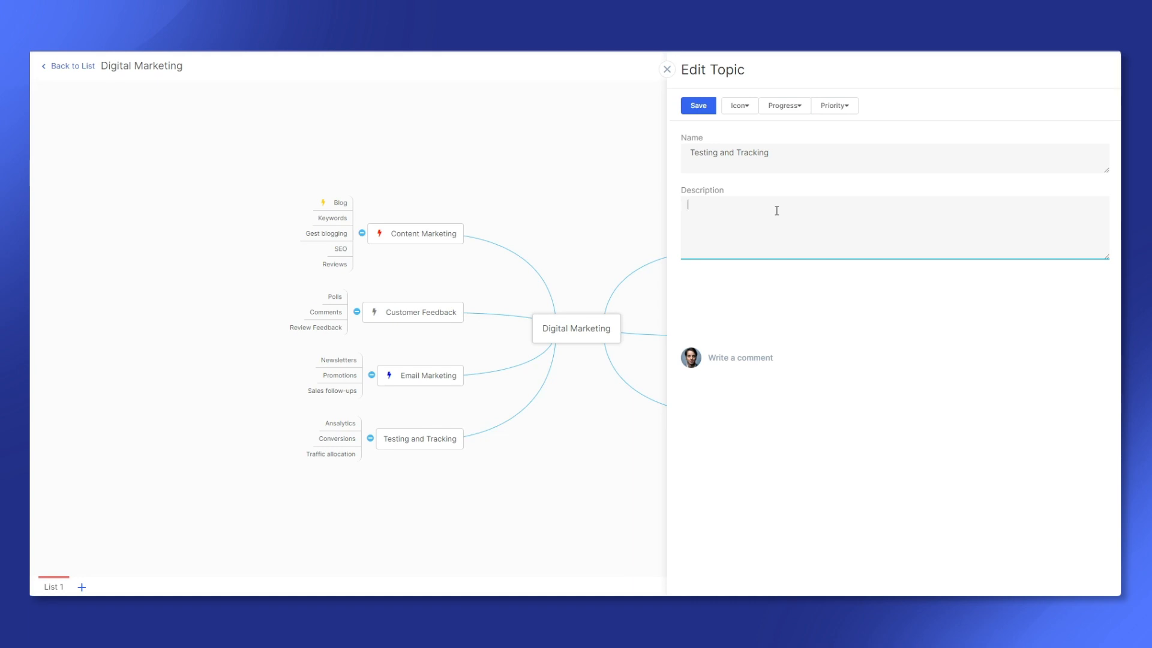
type("Goggle Analytics")
left_click(701, 108)
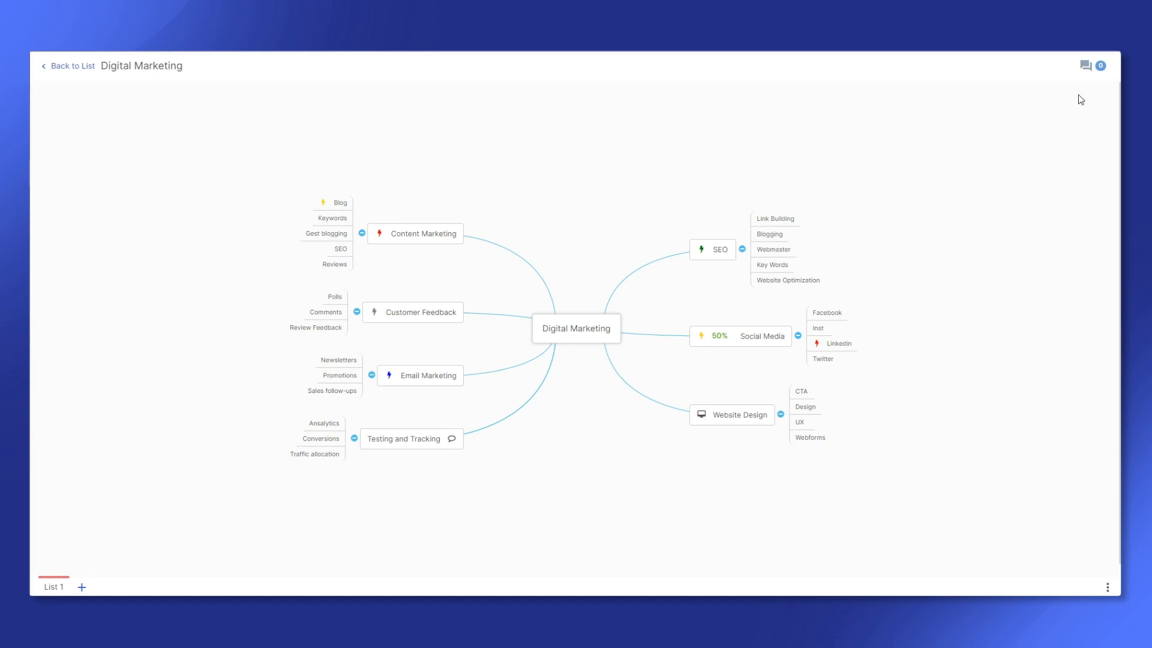
Post the comment "test" on the Digital Marketing mind map.
left_click(1084, 67)
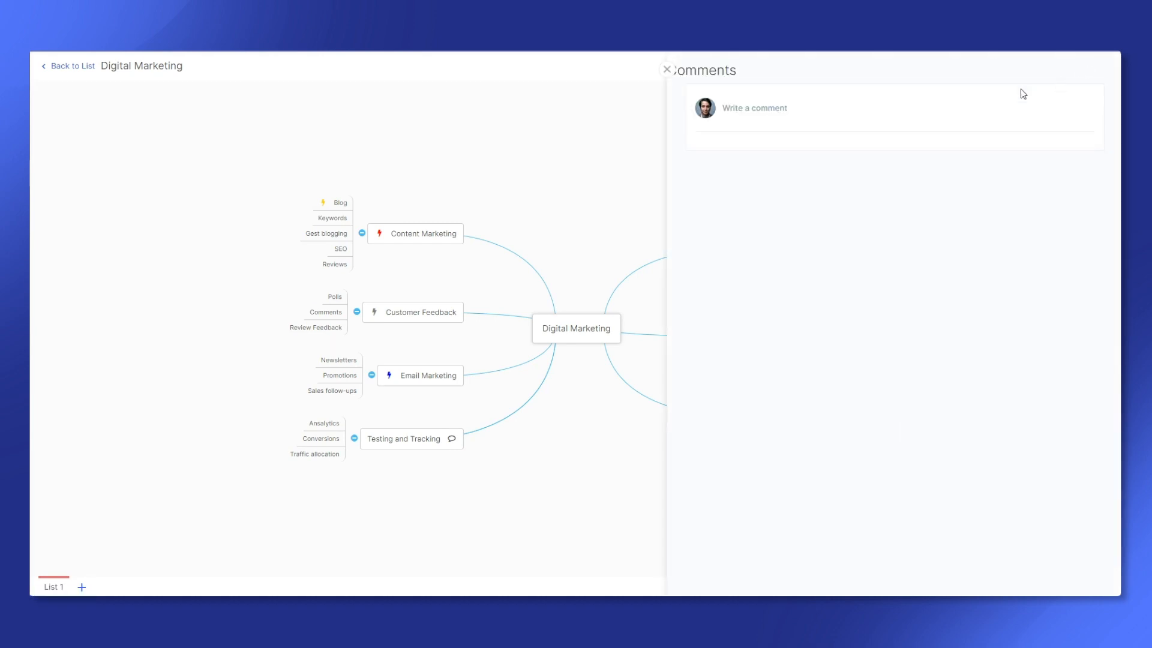
left_click(768, 119)
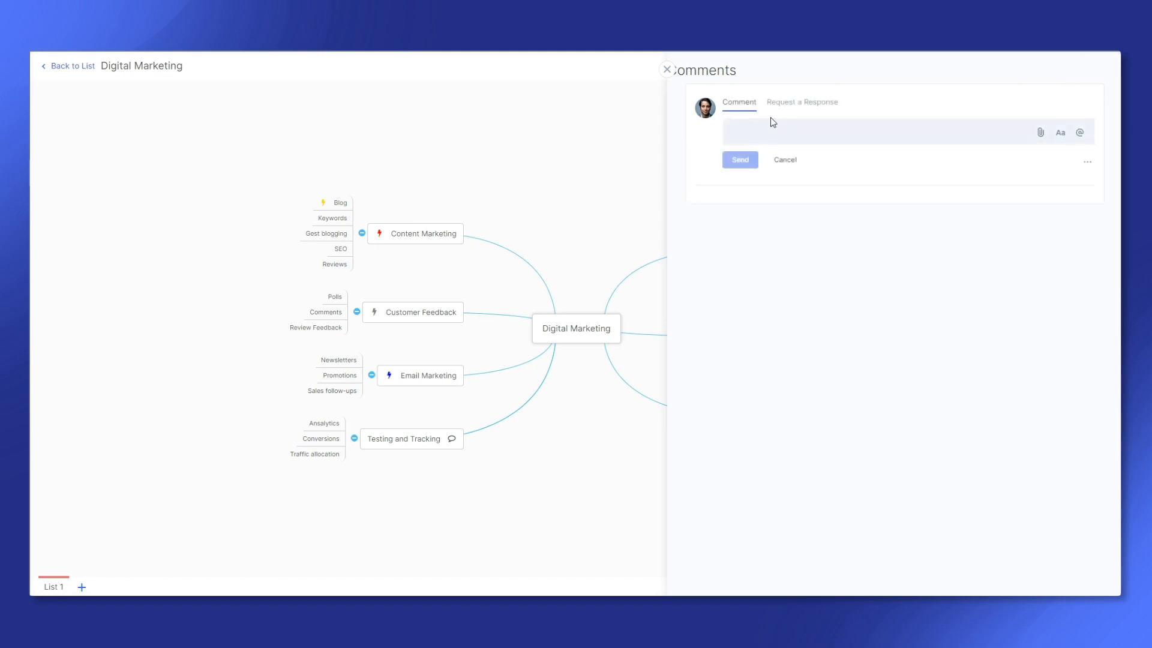
type("test")
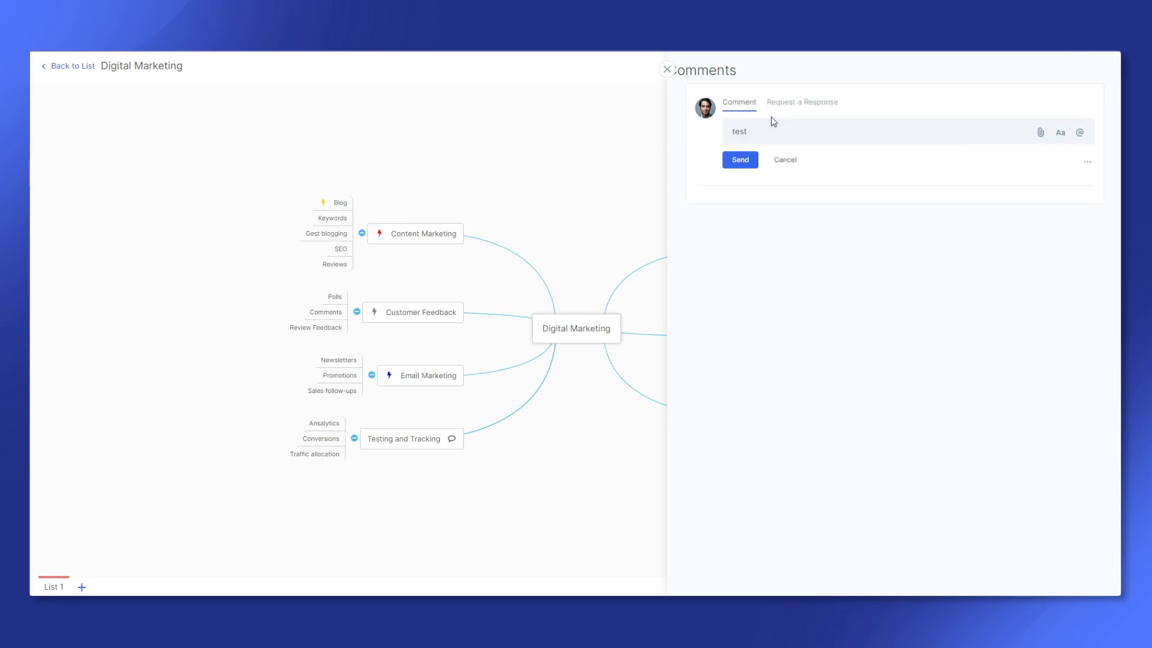
left_click(743, 162)
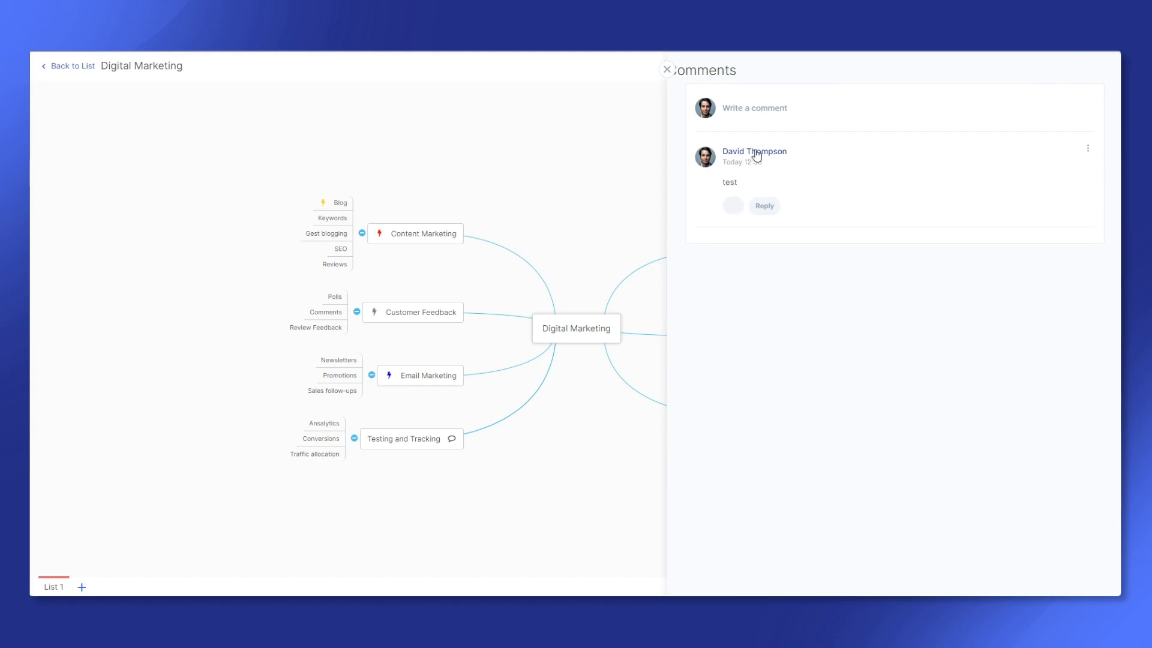
Send a response request to a female colleague with the message "Have you seen it?" and close the mind map's comments.
left_click(761, 110)
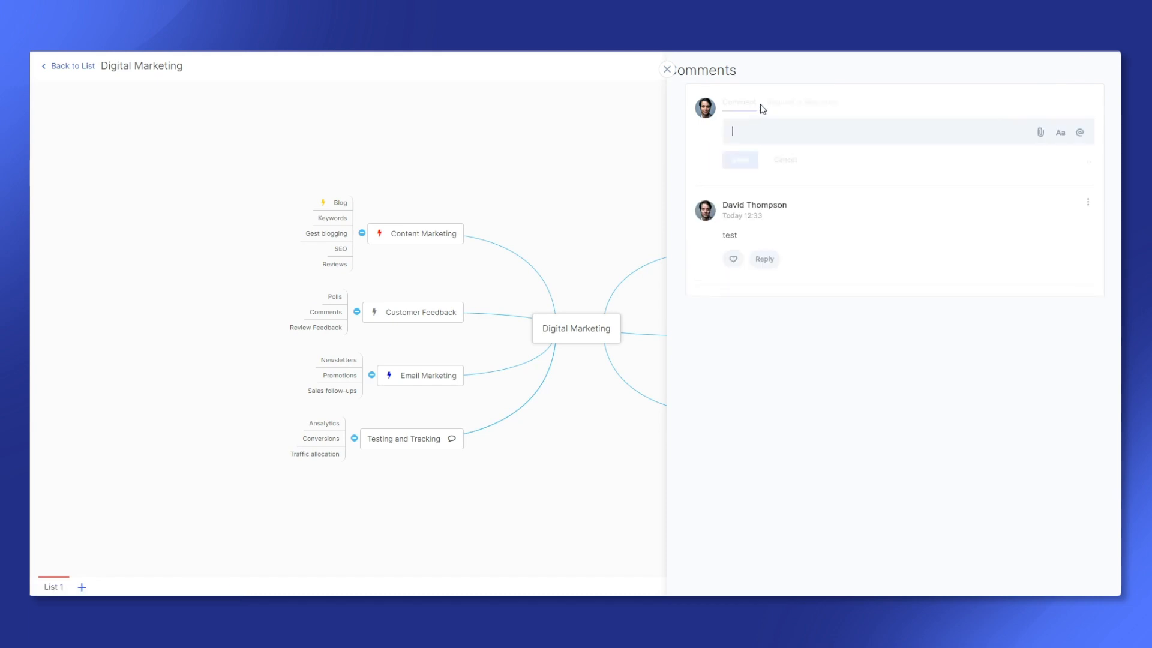
left_click(803, 110)
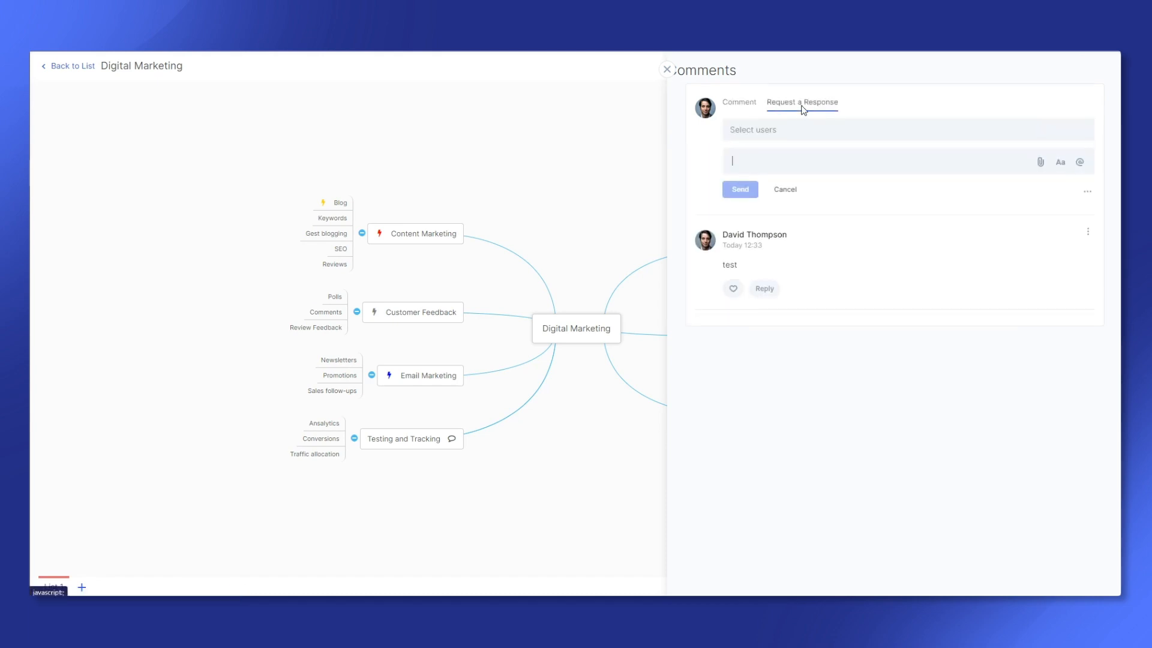
left_click(800, 128)
left_click(794, 209)
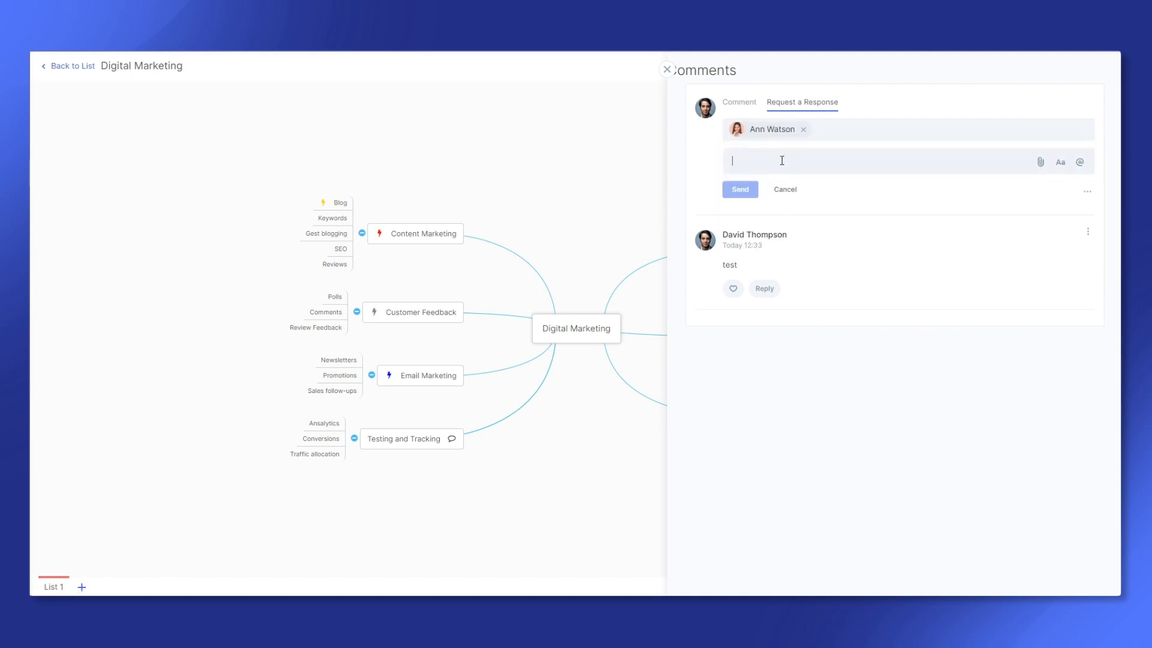
type("Have y")
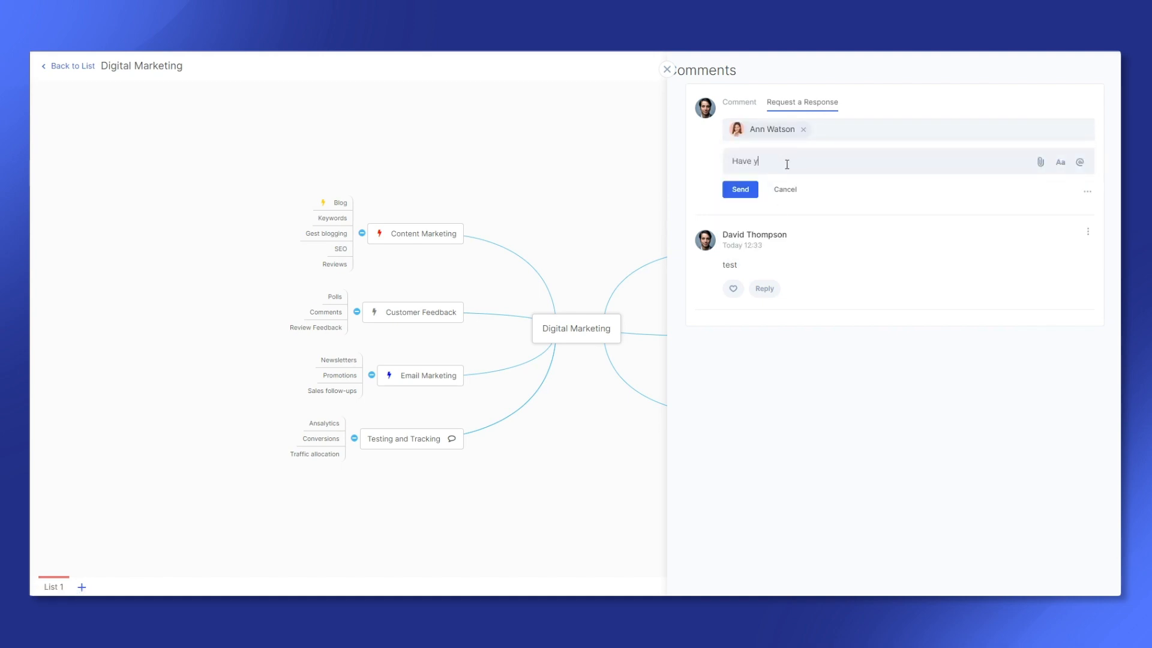
type("ou seen it?")
left_click(737, 190)
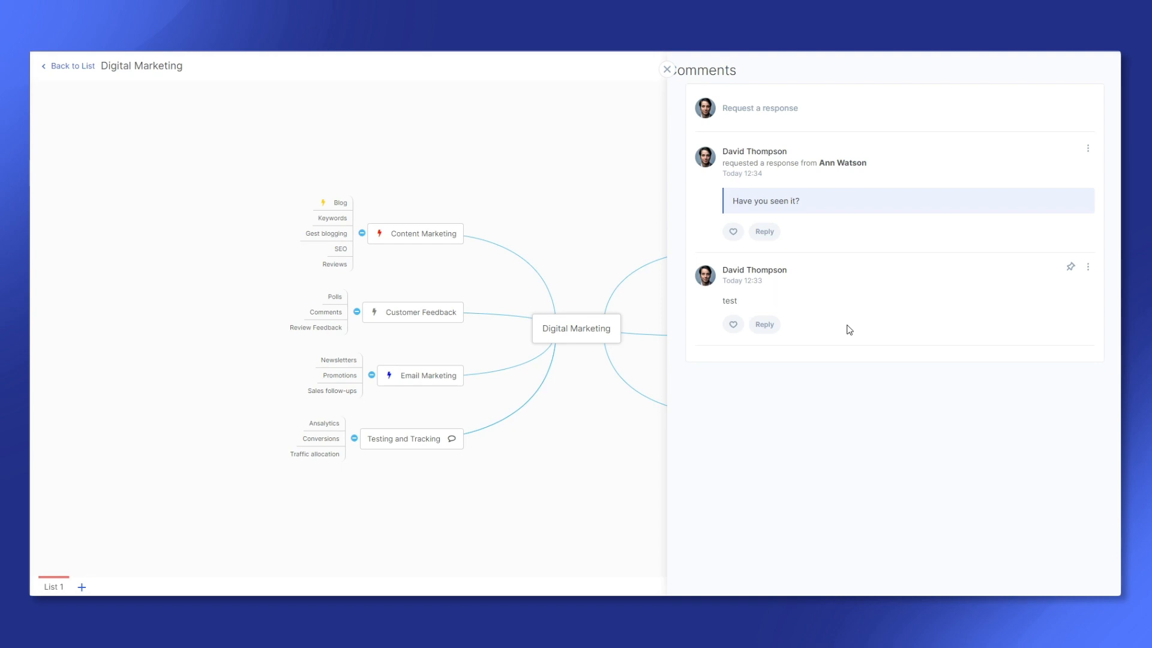
left_click(667, 70)
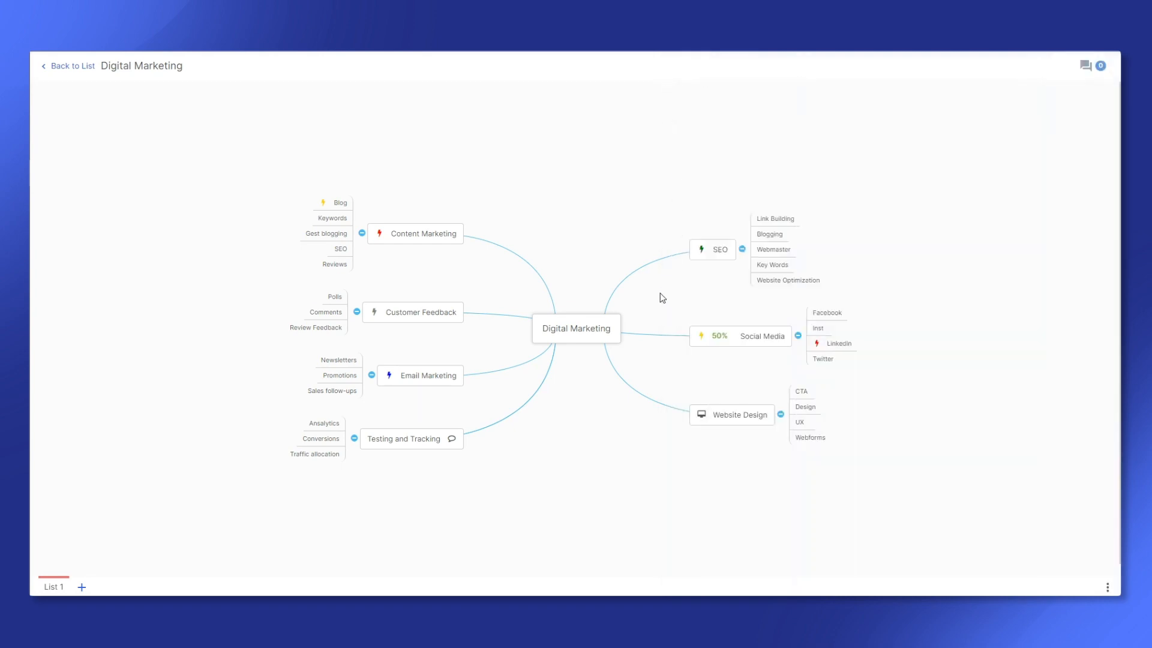